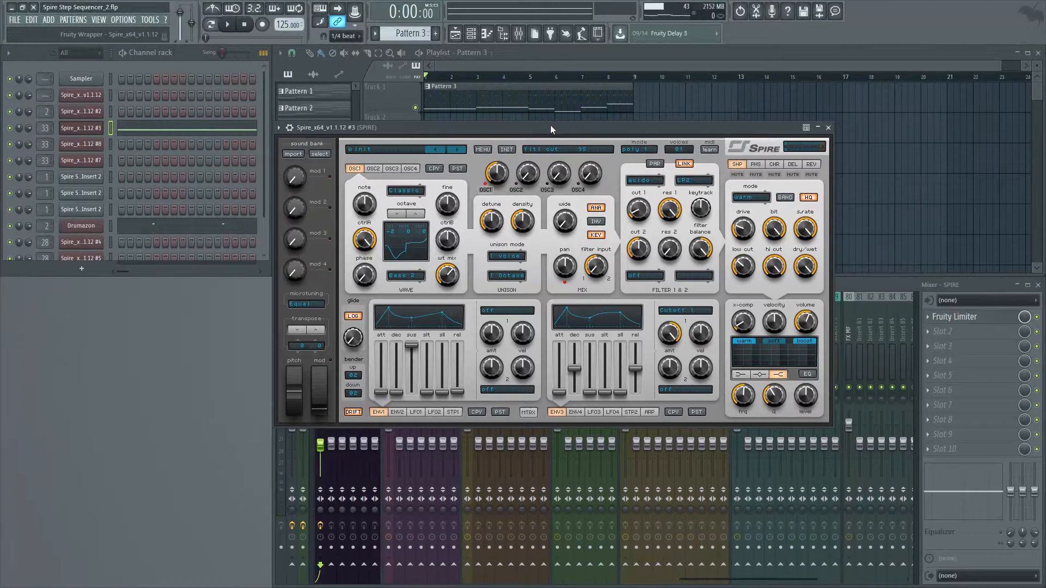
Play Pattern 3 while sweeping the filter 1 cutoff of Spire #3, leaving the cutoff at 110.
key(space)
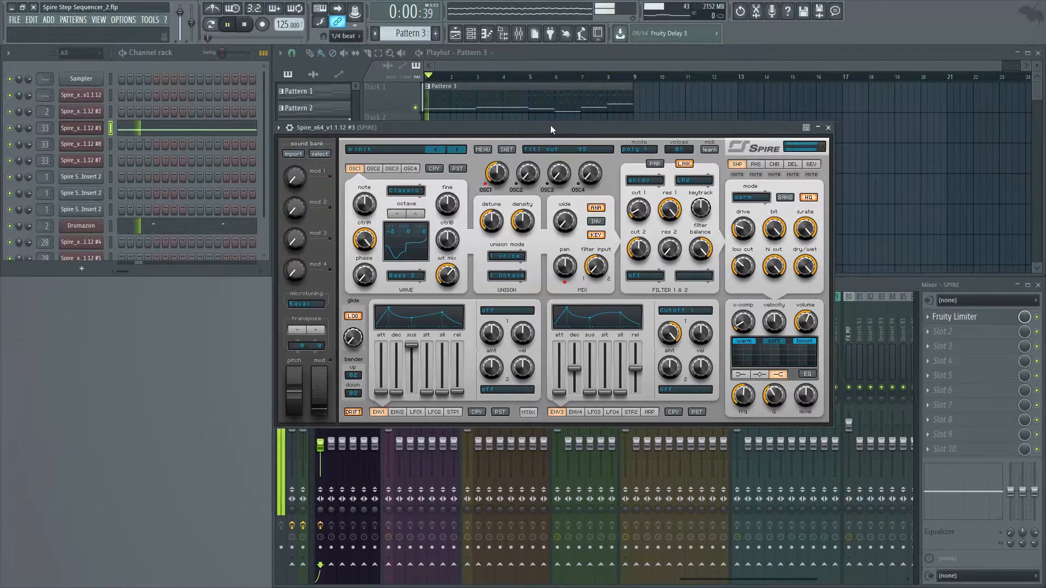
drag(638, 209, 638, 203)
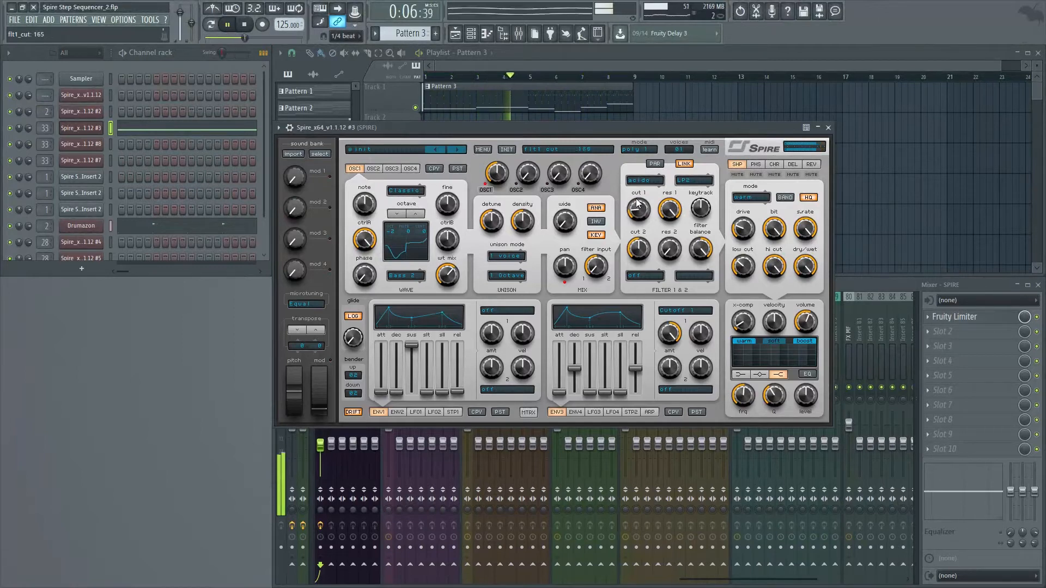
drag(636, 200, 631, 193)
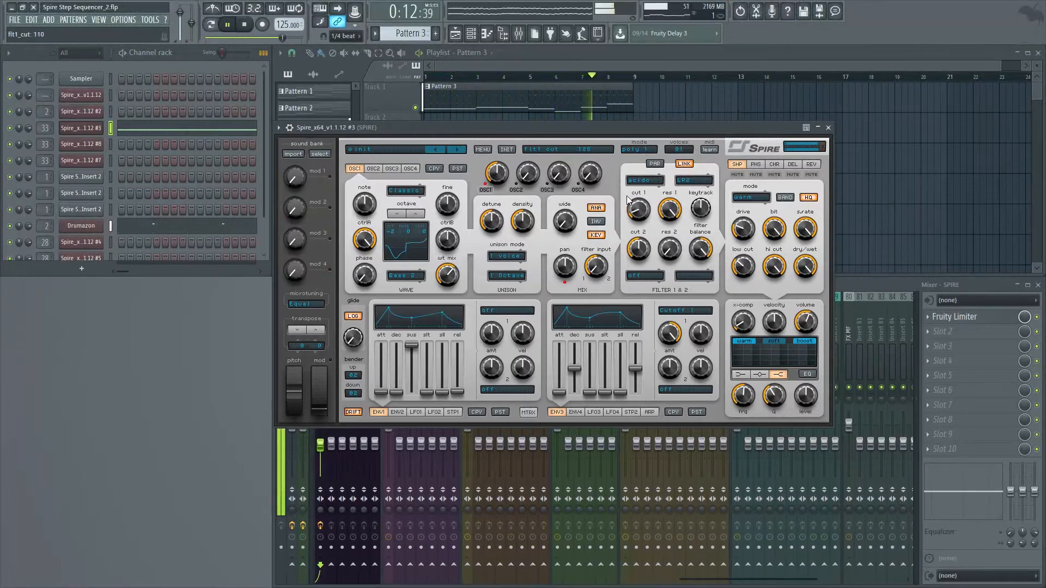
drag(632, 193, 616, 165)
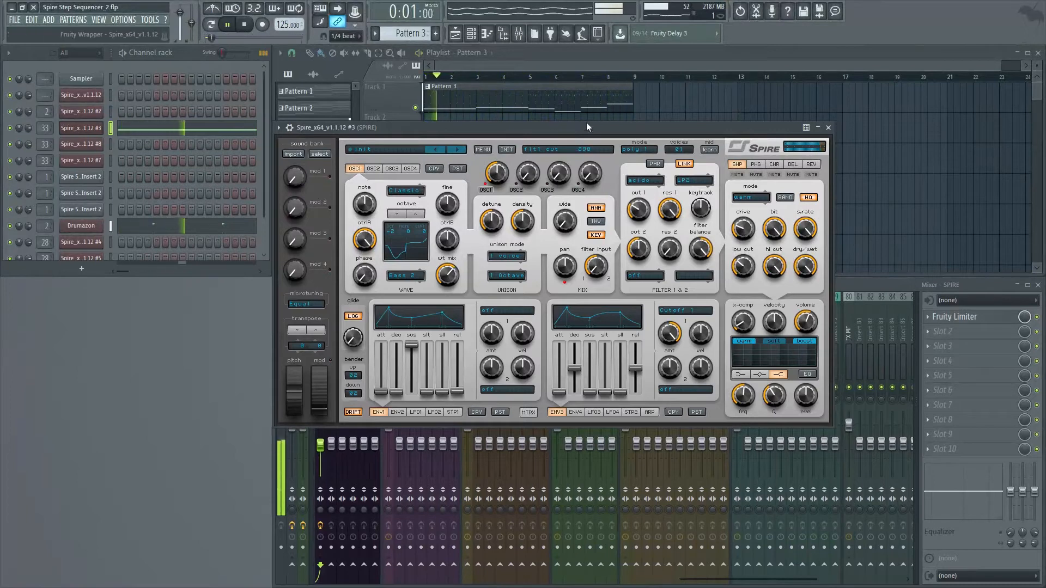
key(space)
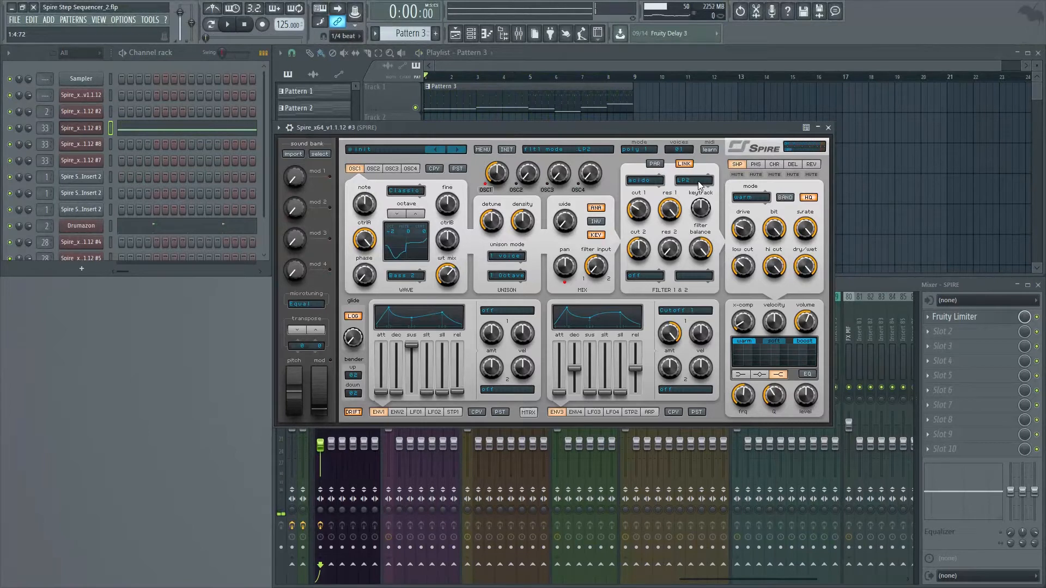
key(space)
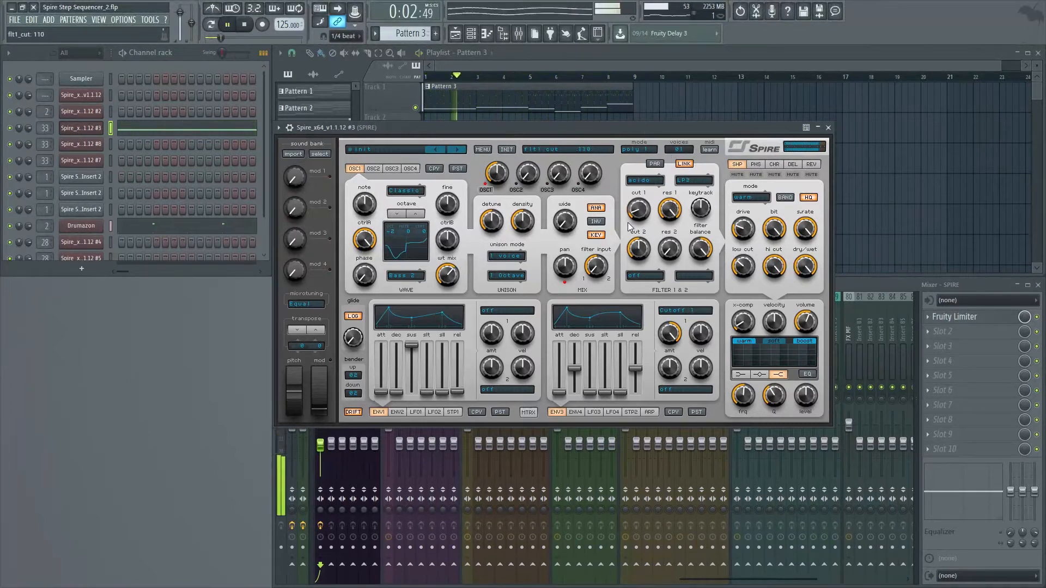
key(space)
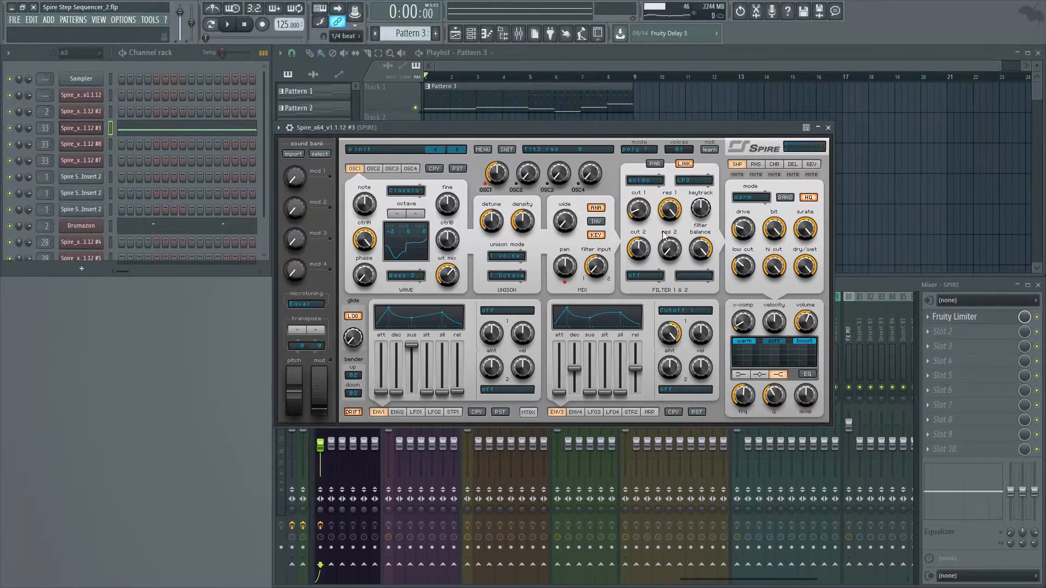
Save the project and bring up the arpeggiator settings of Spire #3.
key(ctrl+s)
click(650, 413)
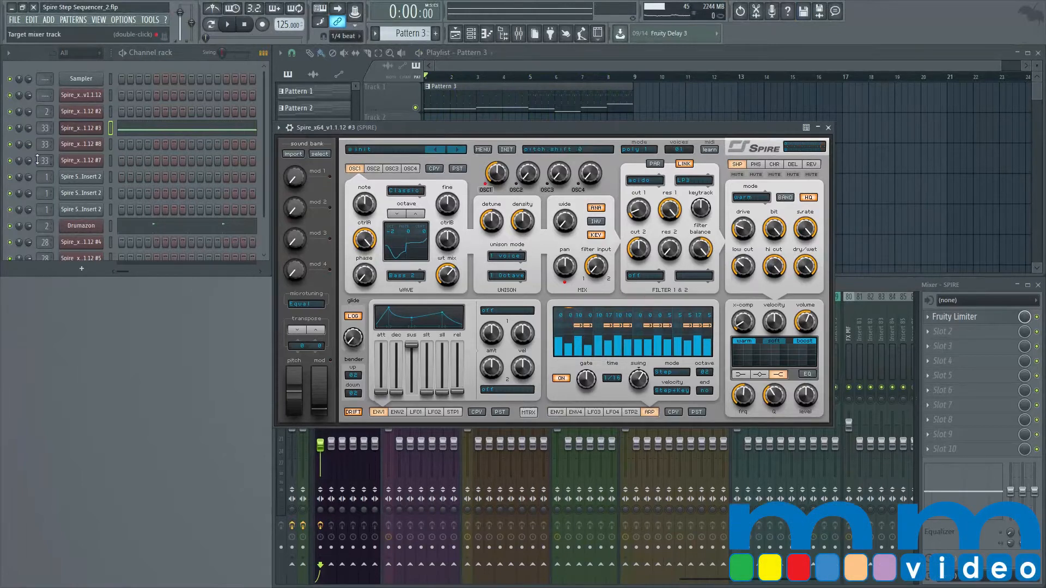
Paste the copied notes into the Spire #8 channel and solo that channel.
click(88, 144)
drag(442, 147, 446, 184)
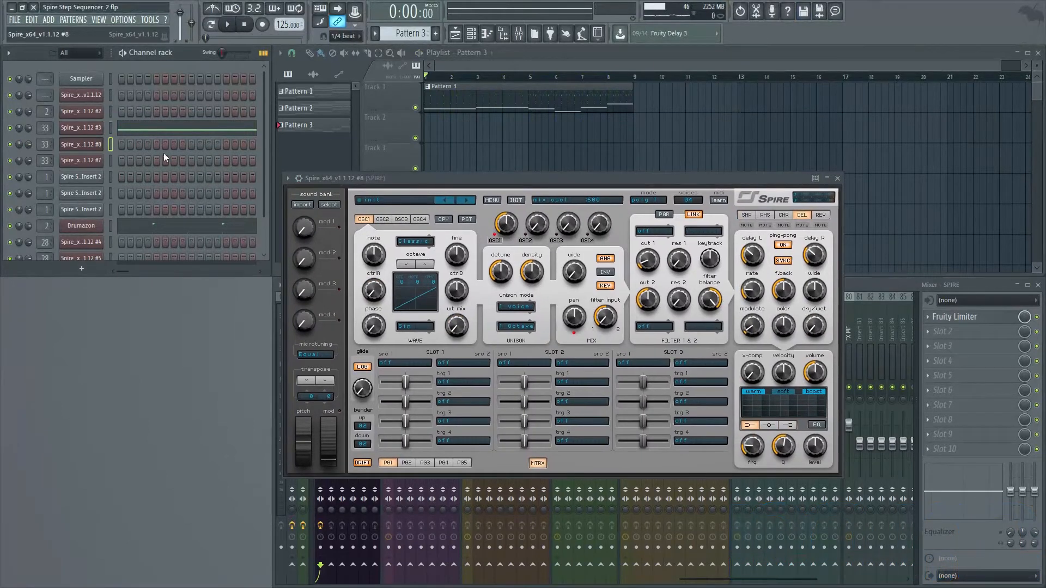
key(ctrl+v)
right_click(10, 145)
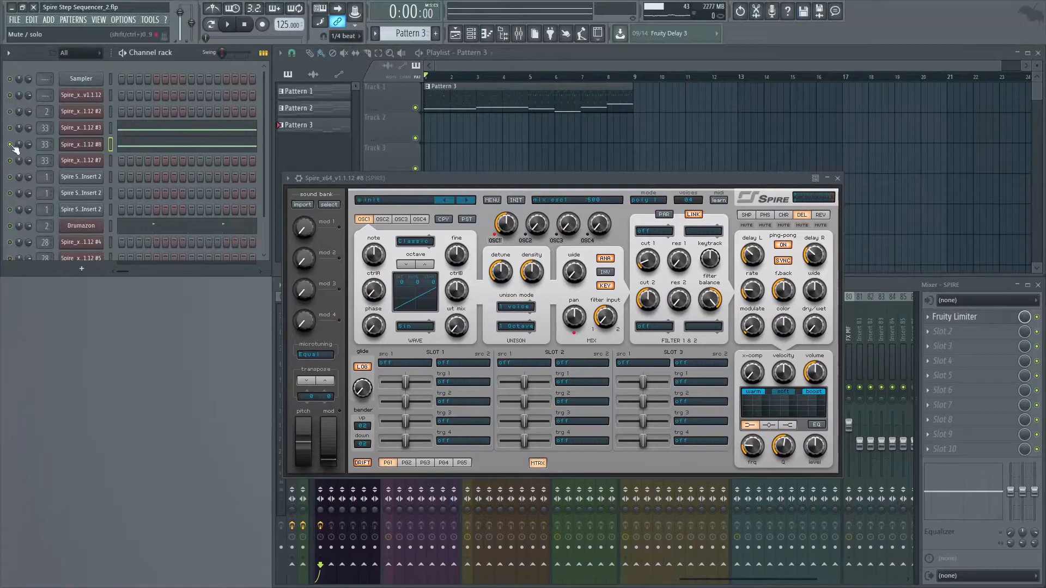
Reopen Spire #3 and arrange its window beside the Spire #8 window for comparison.
click(86, 128)
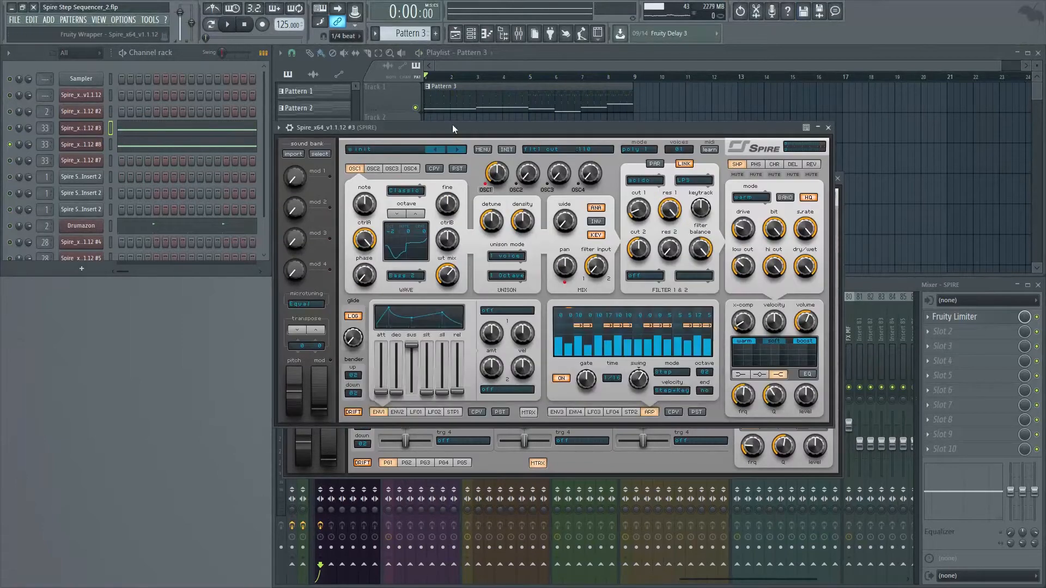
drag(461, 140, 151, 67)
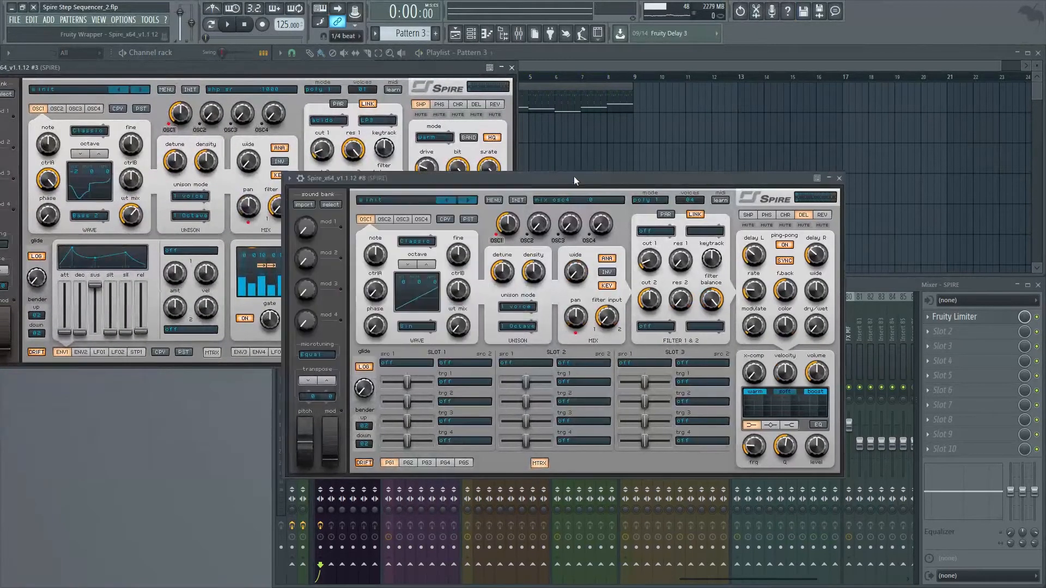
drag(573, 176, 494, 176)
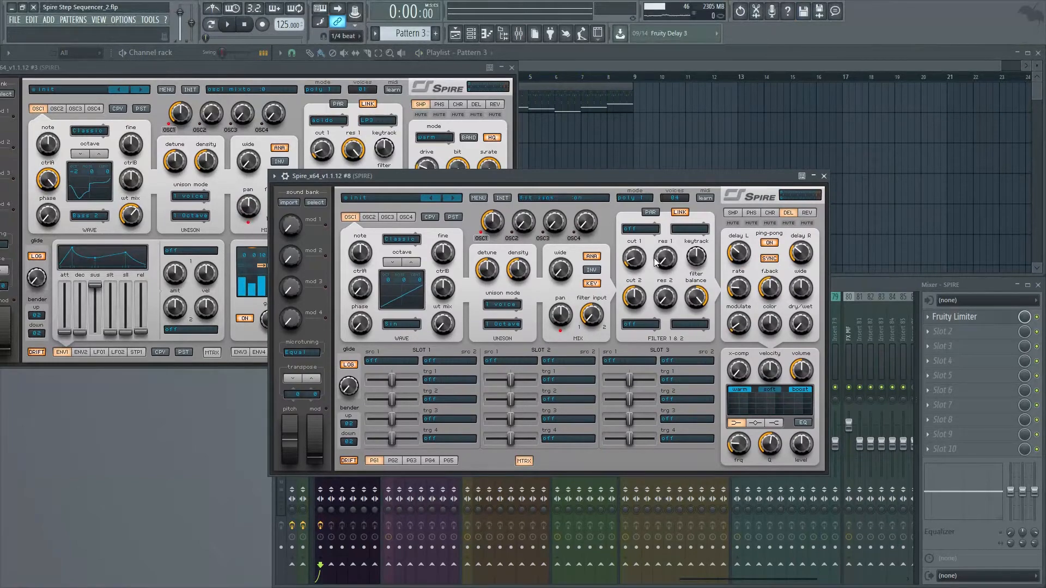
Set oscillator 1 of Spire #8 to the Bass 2 wave, with ctrlA raised and the wavetable mix at 260.
key(space)
key(space)
drag(365, 296, 364, 275)
click(410, 426)
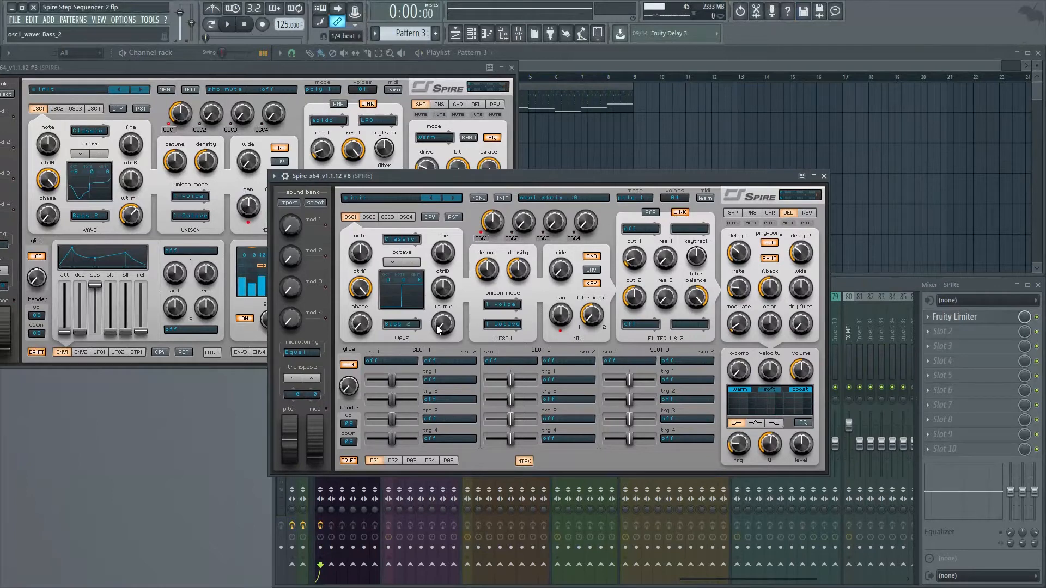
drag(439, 327, 423, 289)
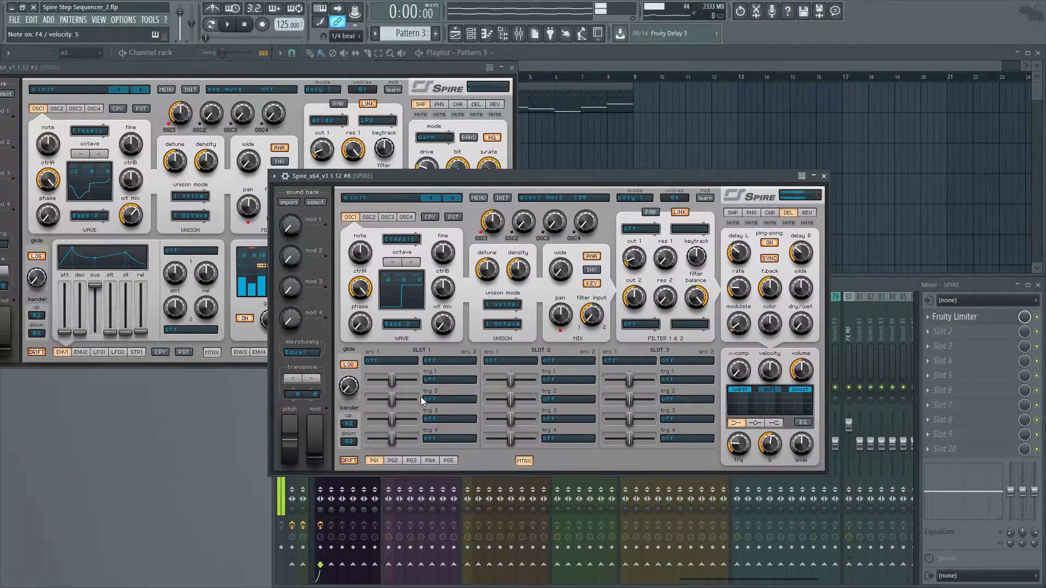
drag(442, 325, 444, 292)
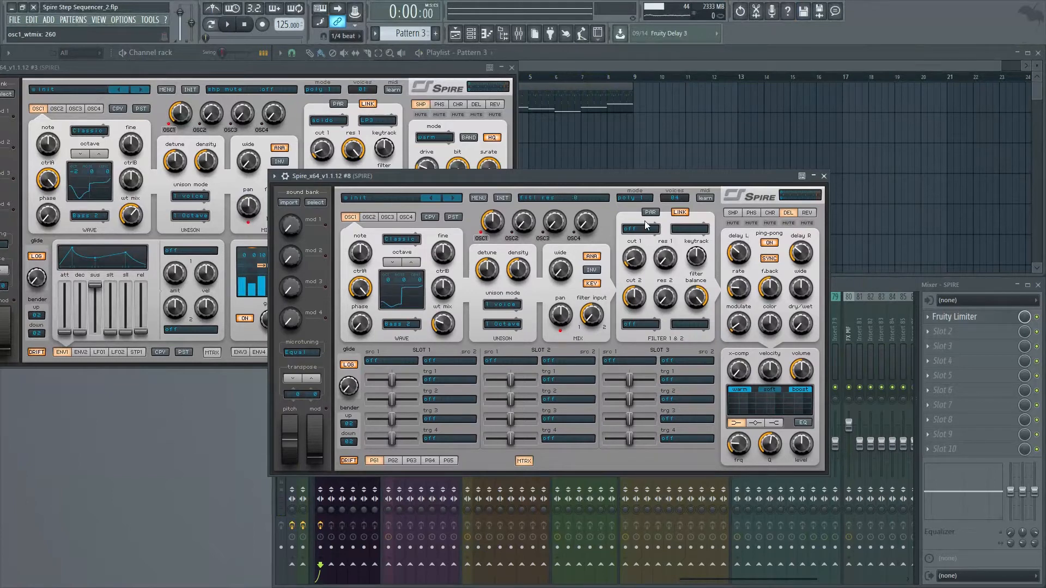
Choose the acido type for filter 1 of Spire #8 and raise its cutoff and resonance.
click(660, 255)
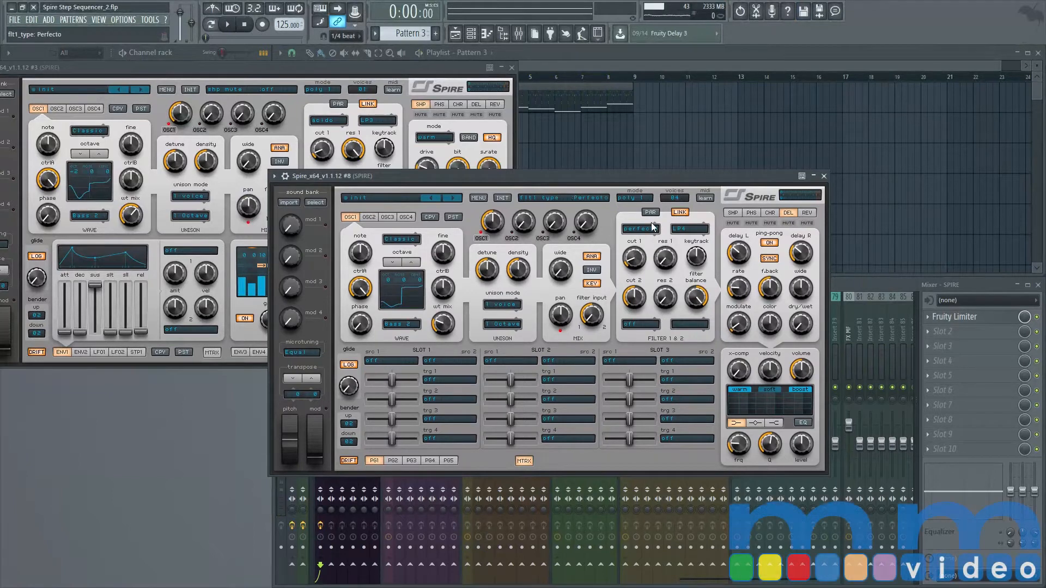
click(647, 233)
click(652, 269)
drag(636, 260, 647, 178)
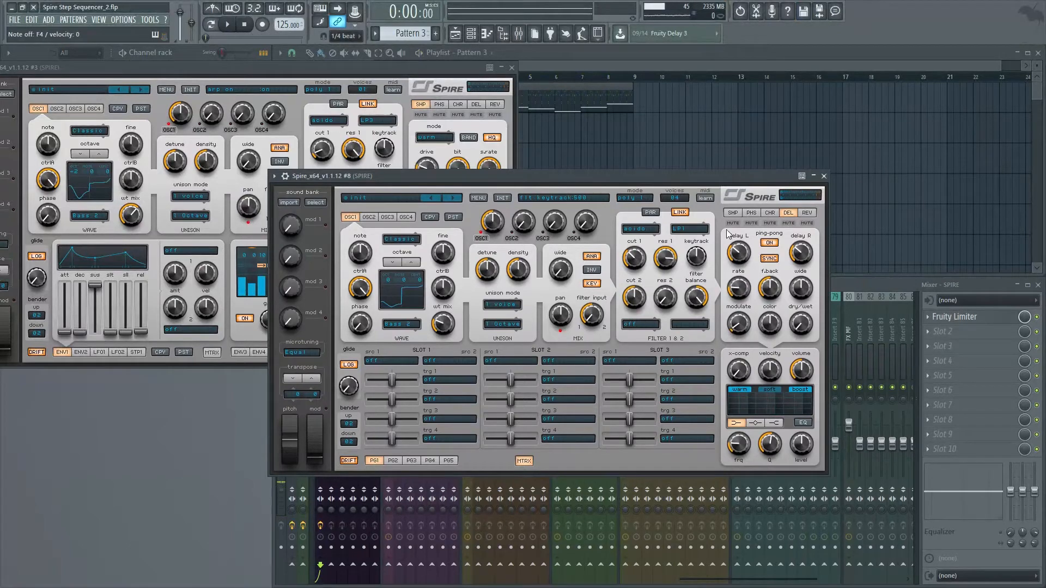
In the shaper effect of Spire #8, raise the low cut and adjust the drive.
click(738, 214)
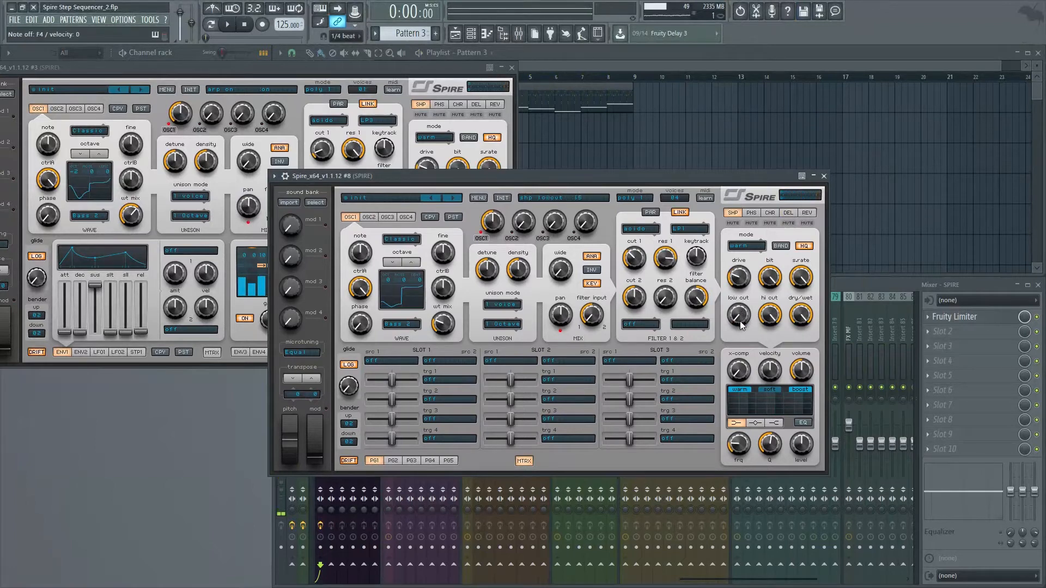
drag(734, 313, 715, 227)
drag(733, 279, 736, 305)
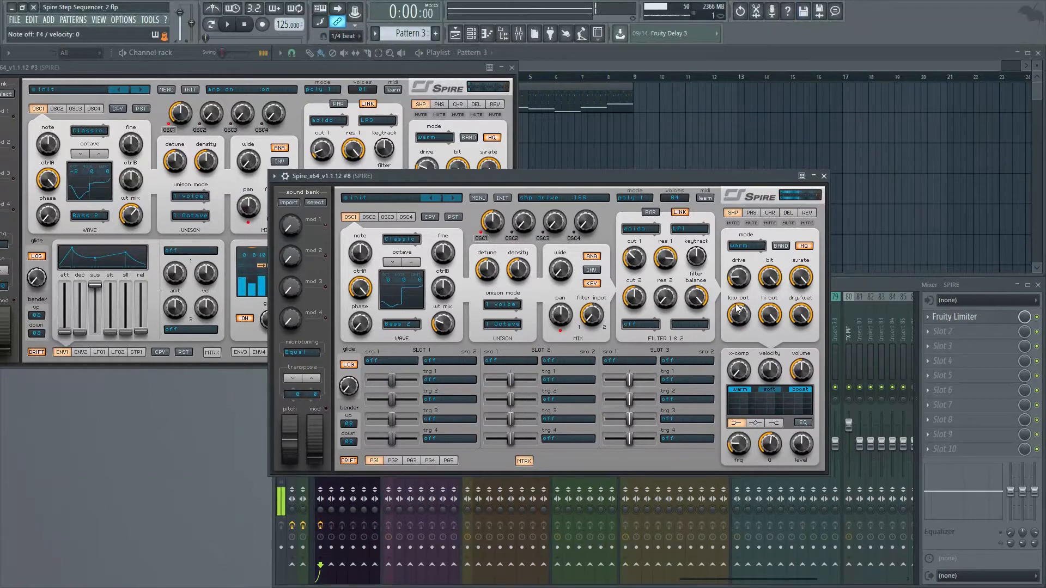
Compare the envelope 3 settings of Spire #8 with those of Spire #3.
click(524, 461)
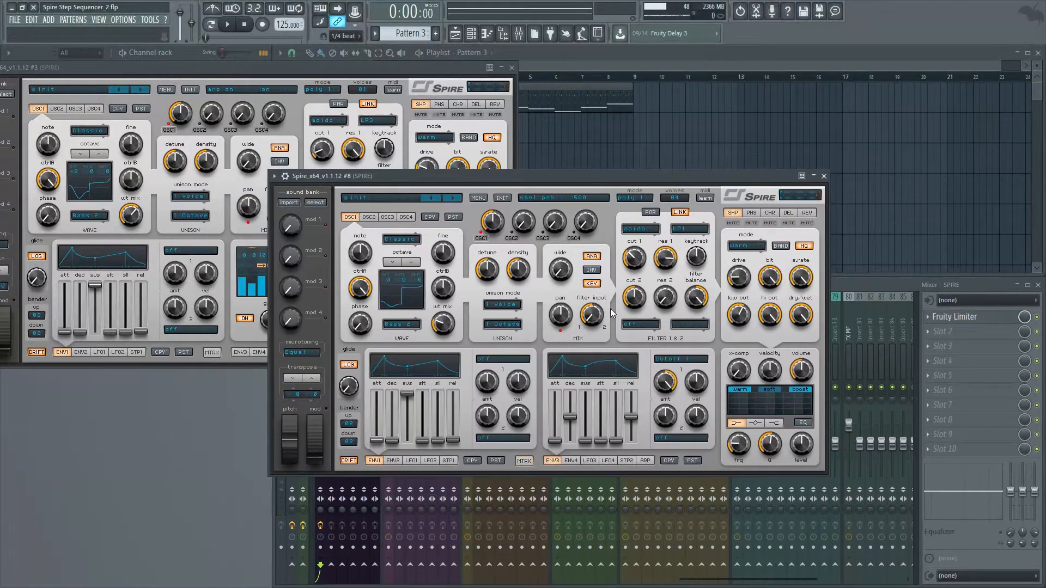
click(651, 462)
click(556, 464)
click(355, 79)
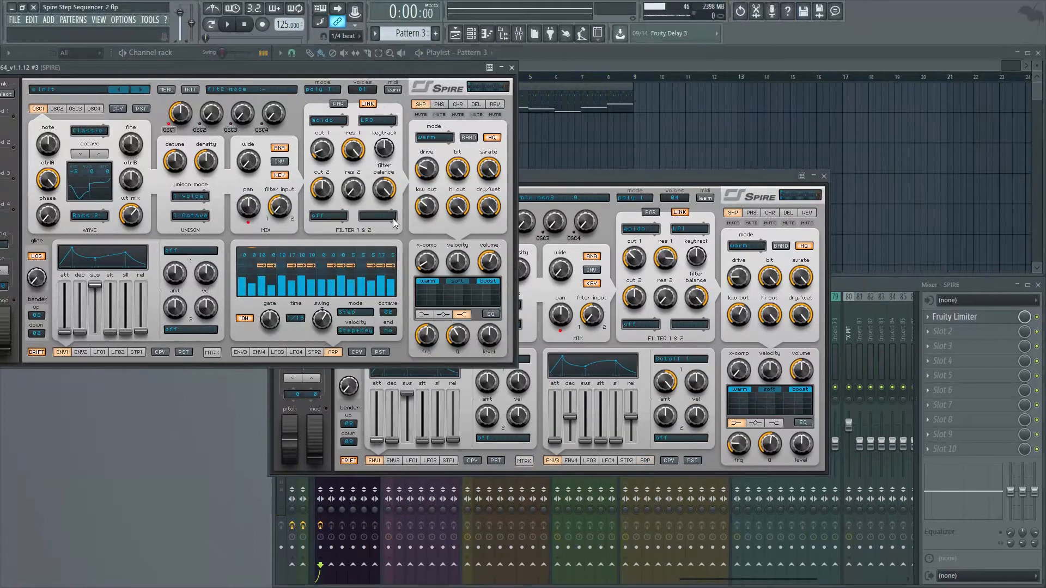
click(241, 352)
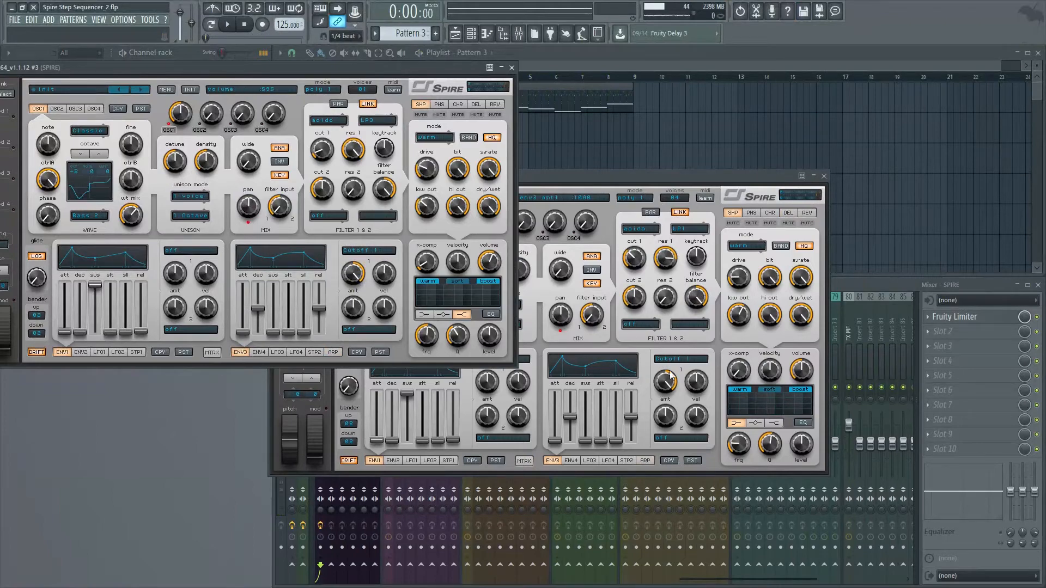
Bring up the arpeggiator settings of Spire #8 and audition the pattern.
click(641, 462)
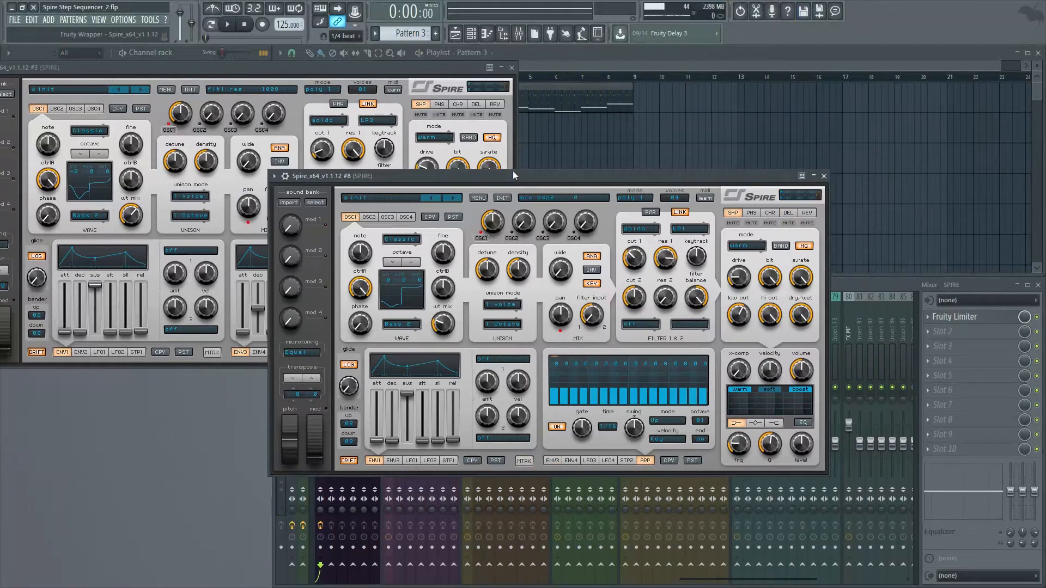
key(space)
key(space)
Try the Spire #8 arpeggiator in Up/Down mode with a range of 02 octaves and play the pattern.
click(656, 423)
click(664, 459)
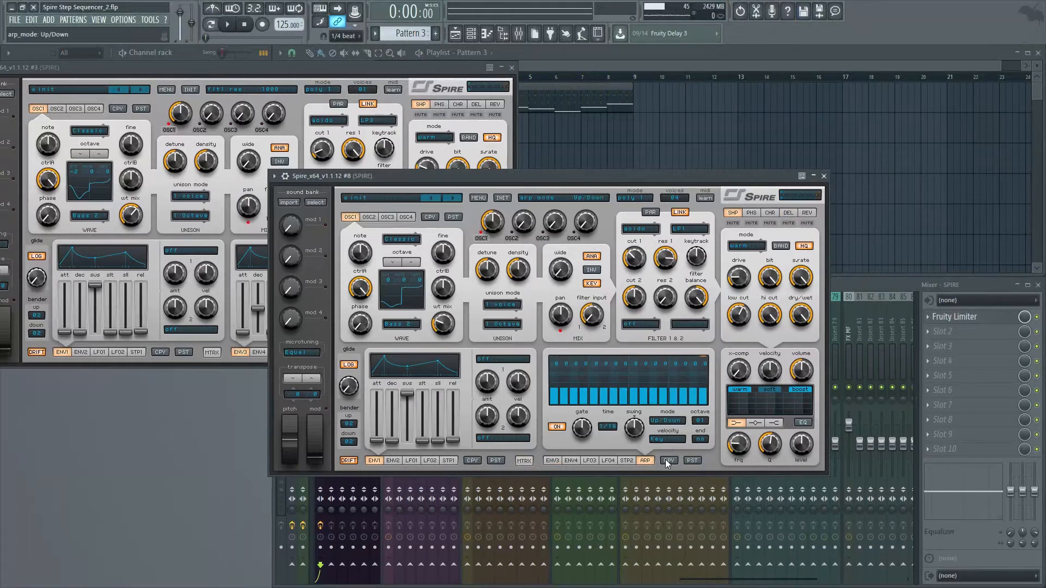
click(699, 420)
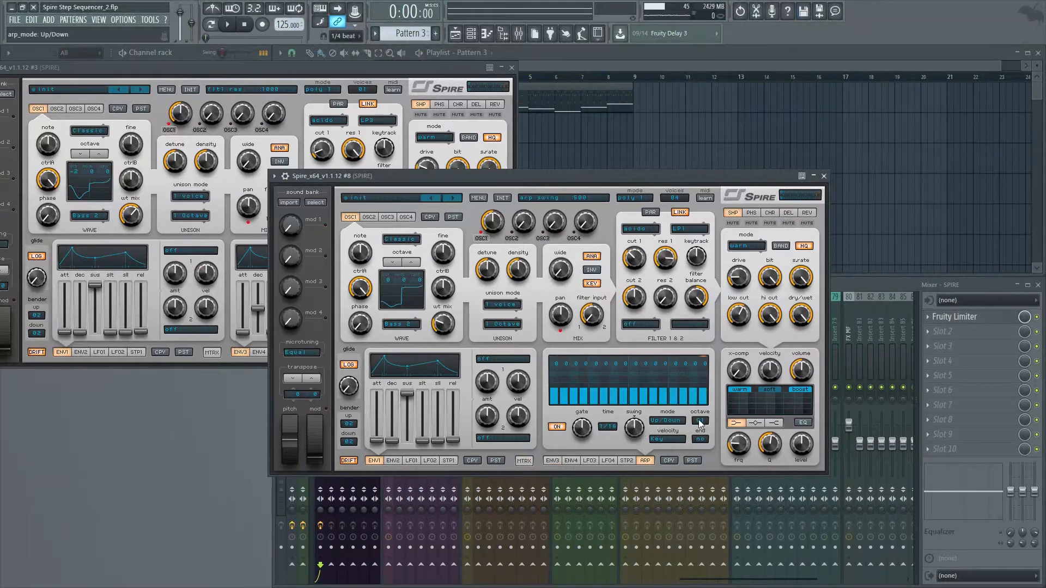
click(711, 453)
drag(553, 180, 552, 177)
key(space)
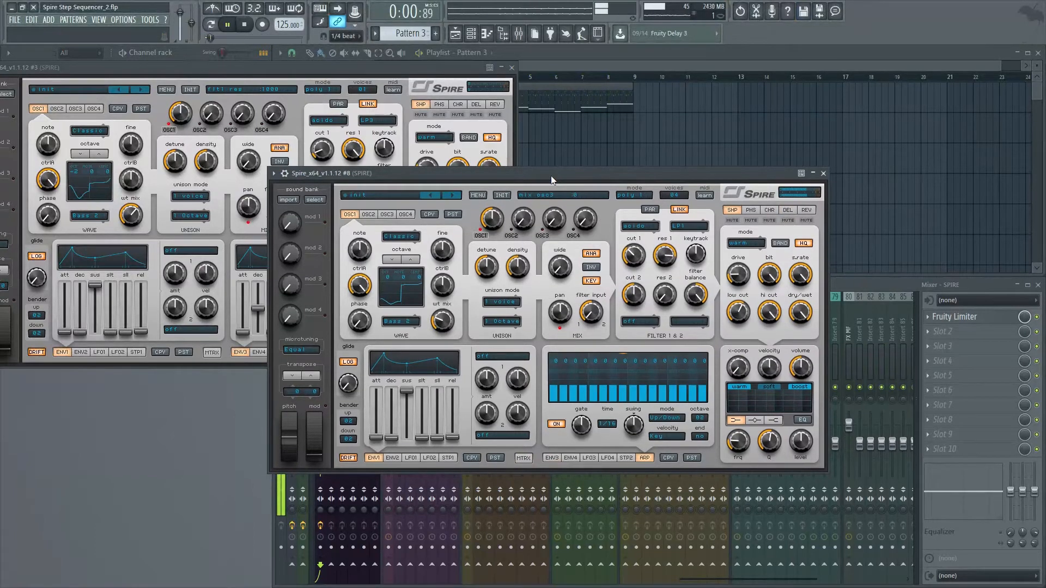
key(space)
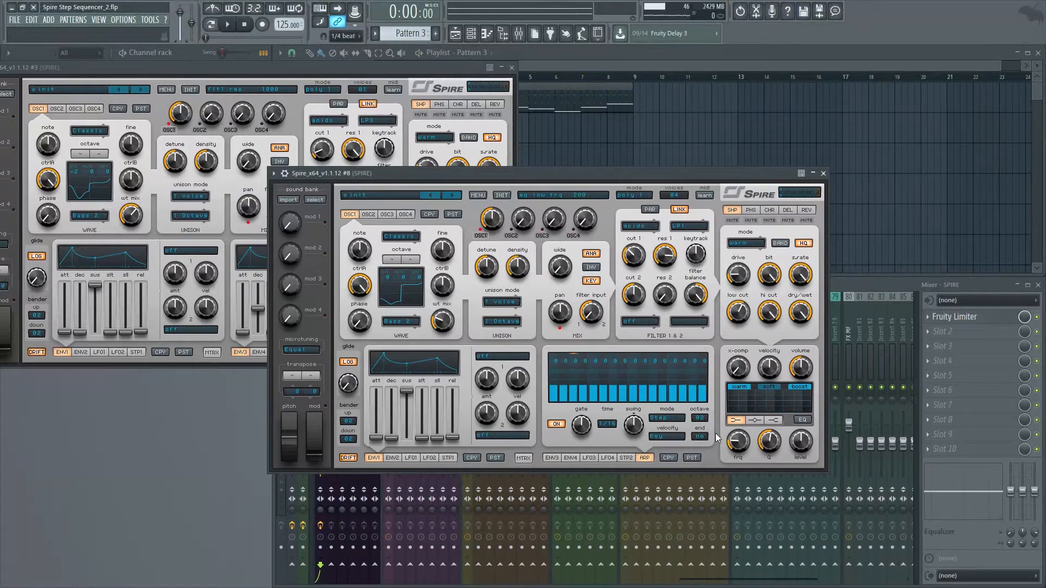
Set the Spire #8 step arpeggiator to octave 01, edit its step pitches, and choose Step+Key velocity.
drag(700, 419, 699, 430)
drag(571, 364, 574, 351)
click(667, 437)
Draw uneven velocity bars across the Spire #8 arpeggiator steps and play the pattern.
drag(564, 396, 588, 396)
drag(642, 393, 704, 409)
key(space)
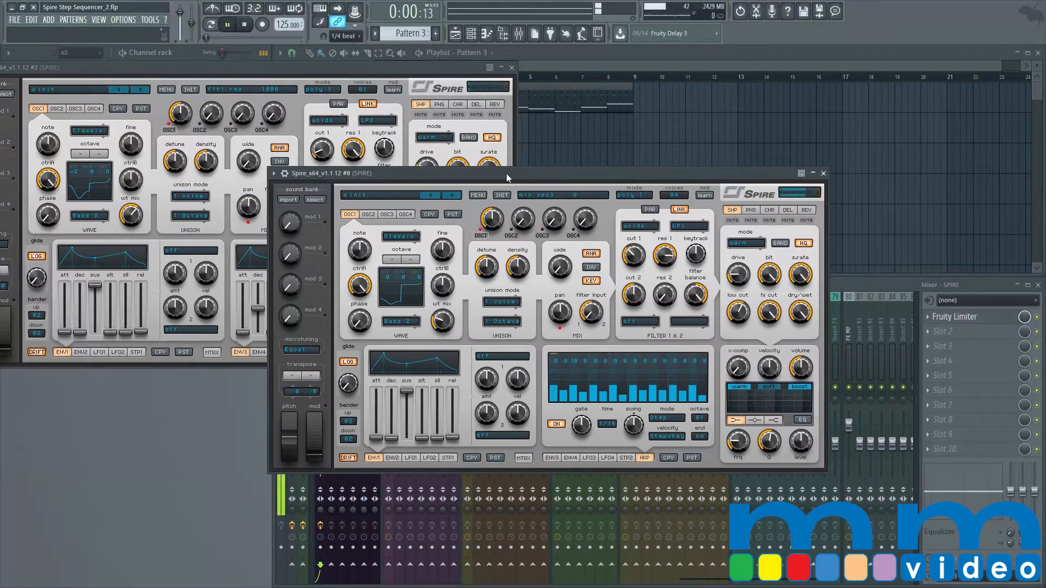
key(space)
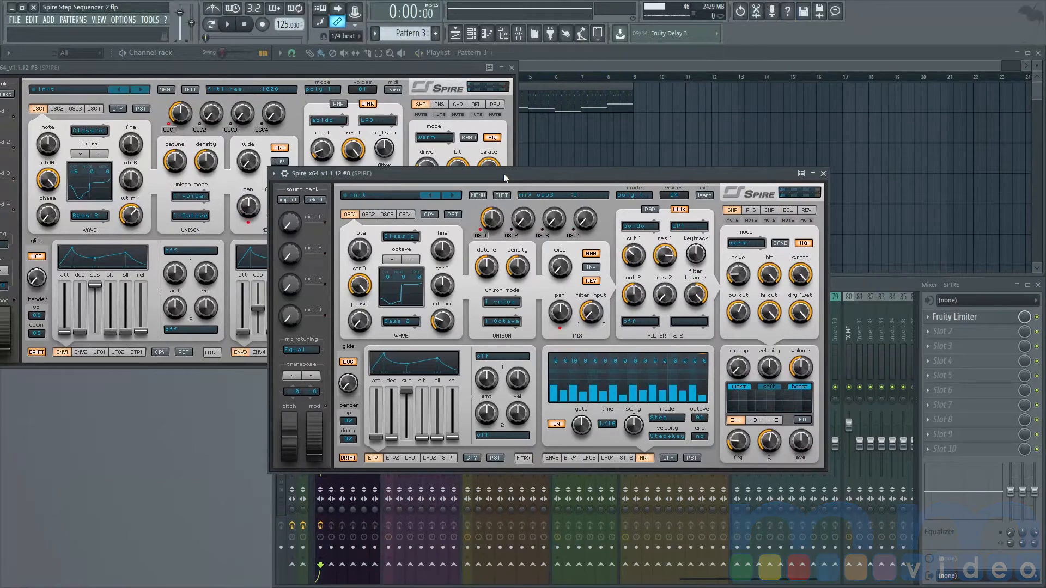
Display the arpeggiator of Spire #3 and arrange both Spire windows to compare their step sequences.
drag(510, 176, 610, 206)
click(329, 351)
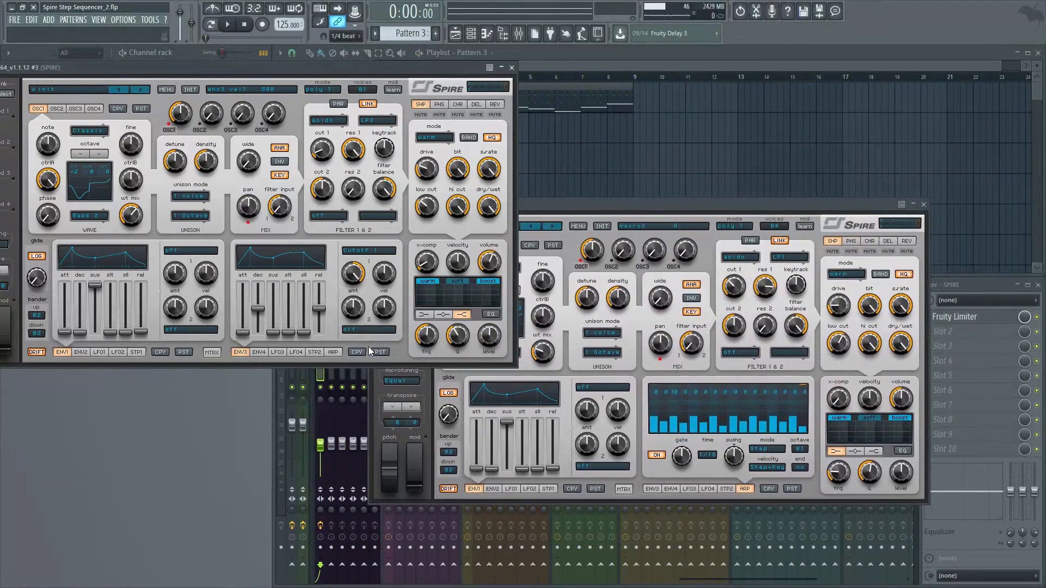
click(333, 352)
drag(542, 203, 538, 270)
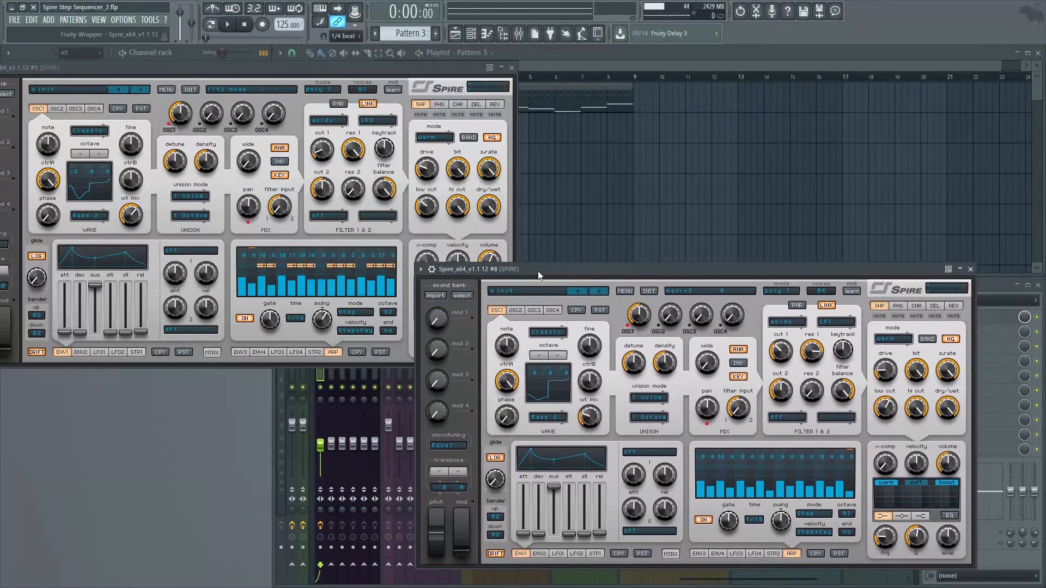
drag(312, 73, 307, 48)
drag(593, 267, 572, 227)
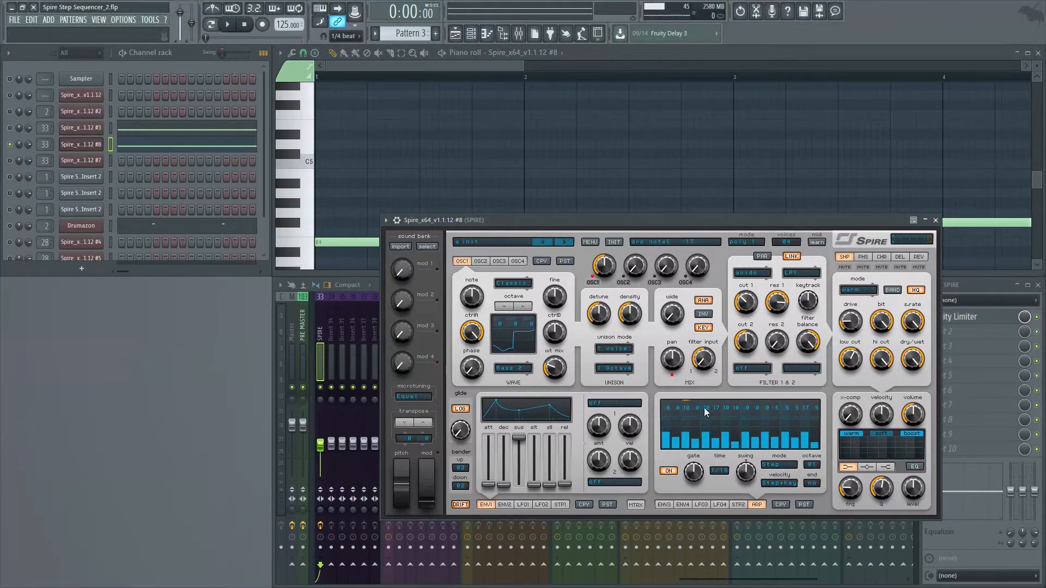
Audition the E4 and A4 keys in the Spire #8 piano roll and add a short A4 note at the start.
click(305, 239)
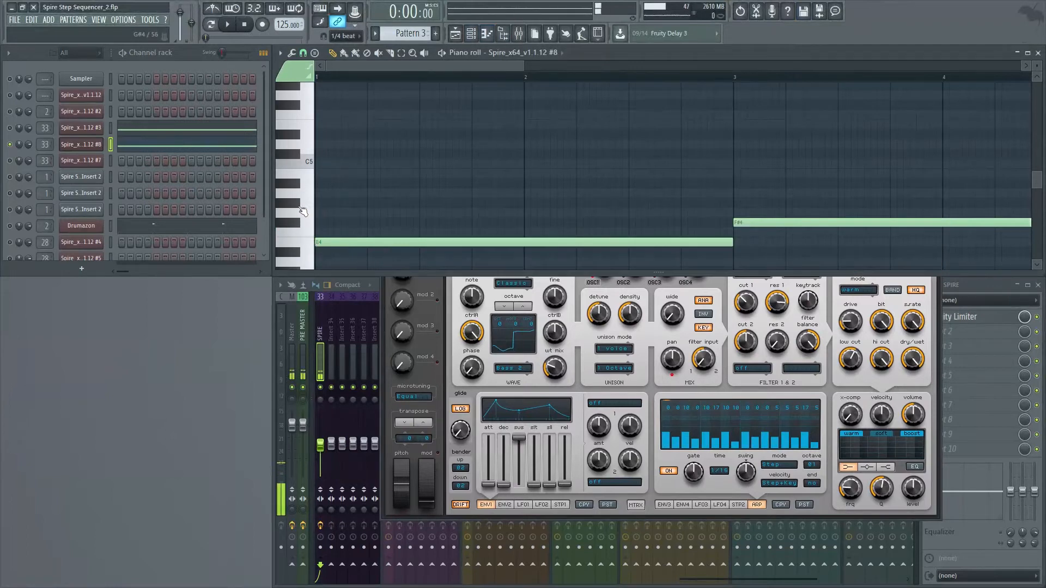
click(313, 194)
click(329, 194)
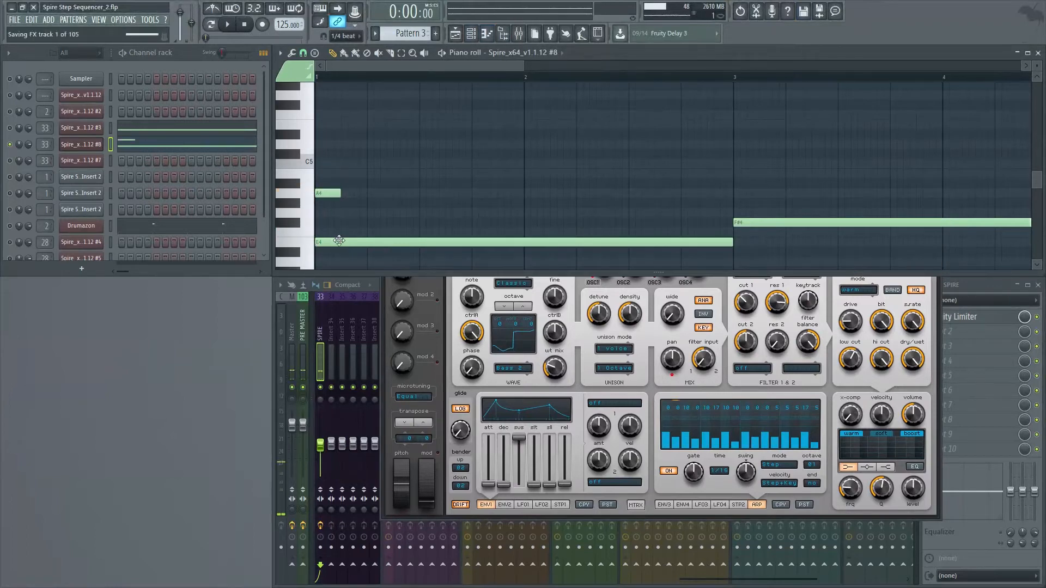
Delete the short A4 note from the Spire #8 piano roll and audition several keys.
right_click(329, 192)
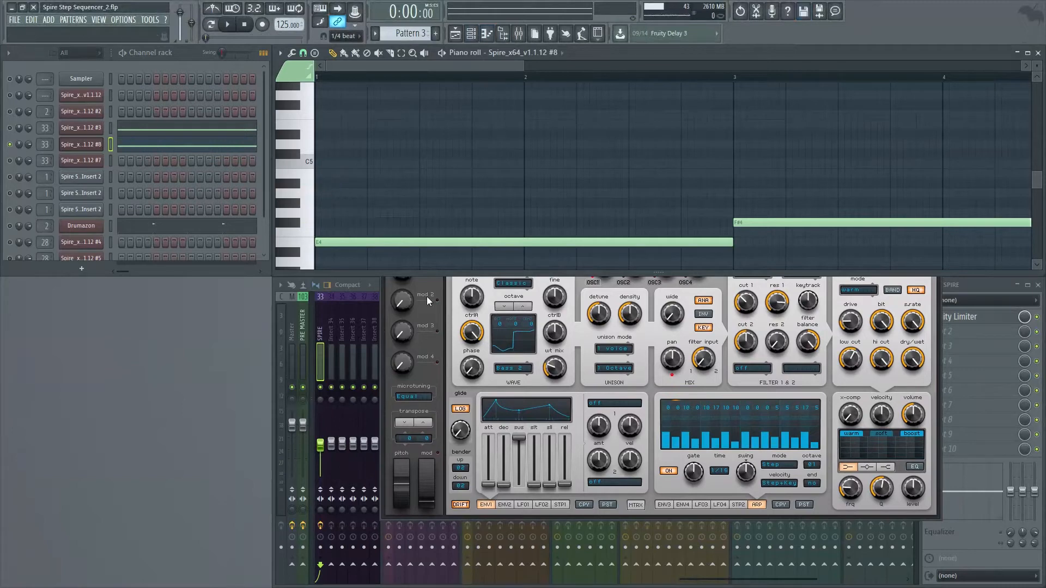
click(686, 282)
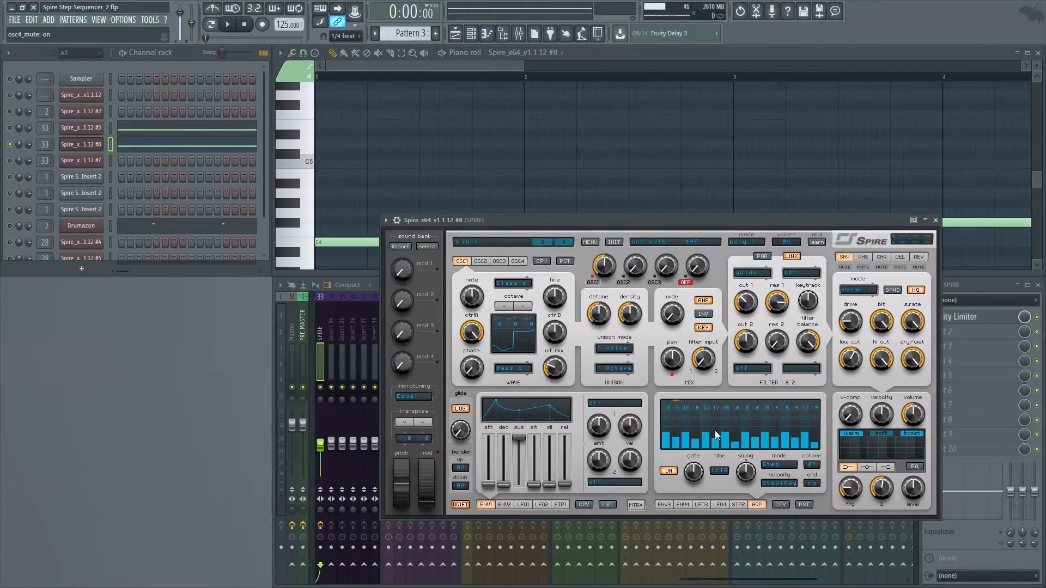
click(307, 135)
click(307, 135)
click(305, 231)
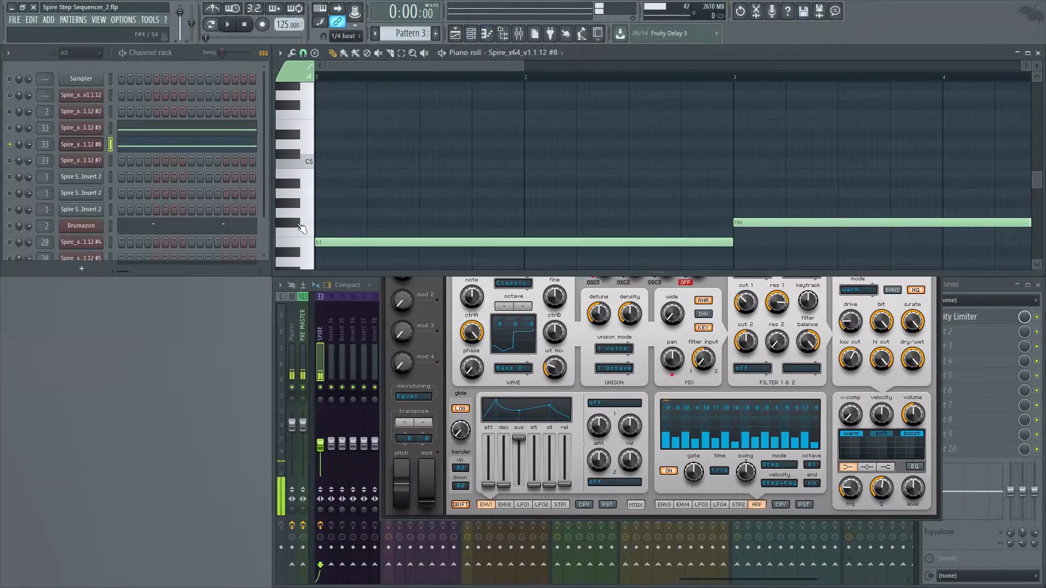
click(298, 222)
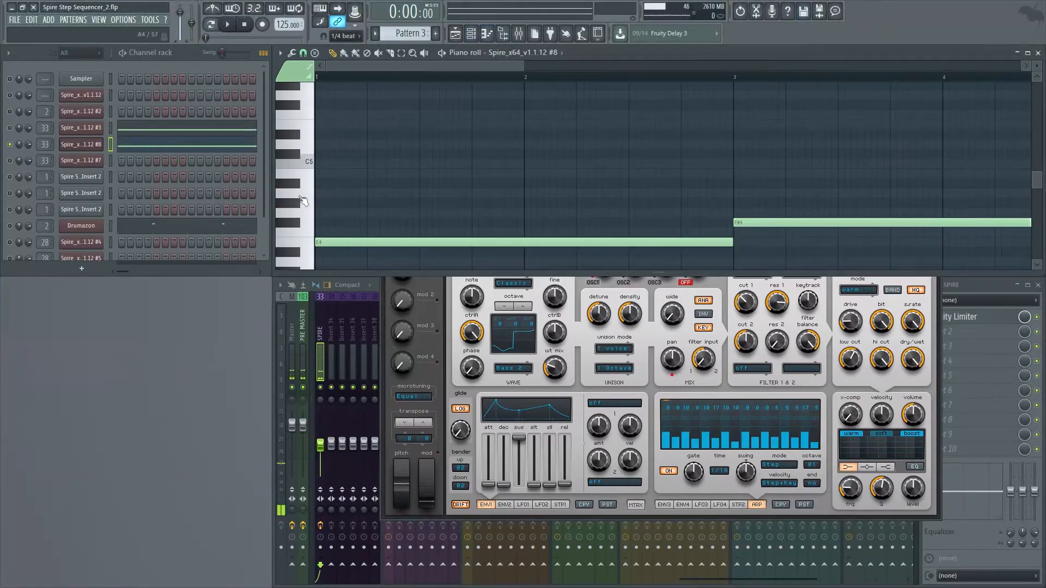
click(305, 164)
click(312, 146)
Tie the third and fourth steps of the Spire #8 arpeggiator and play the pattern.
click(633, 336)
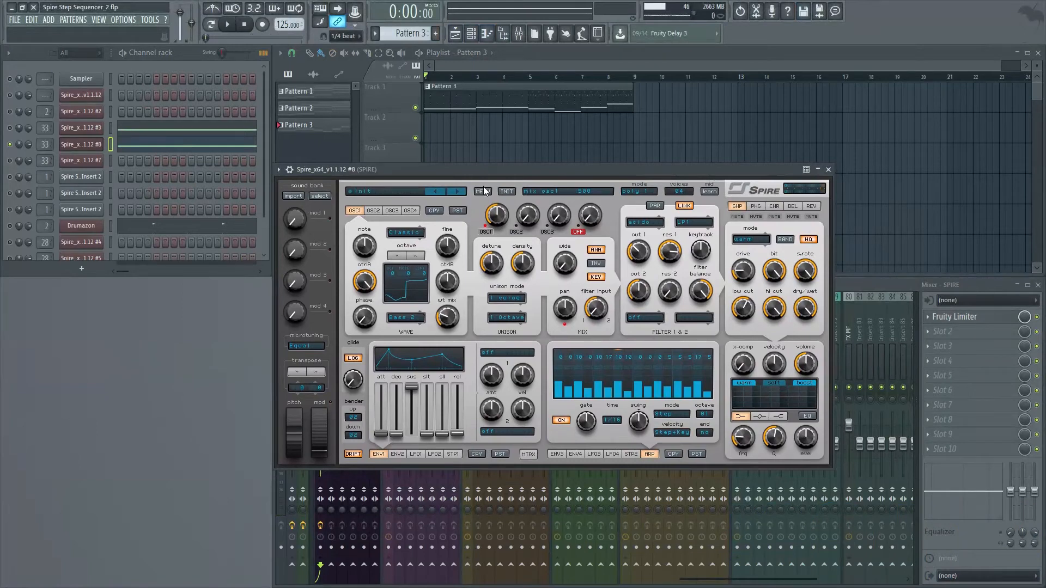
click(578, 368)
click(588, 368)
key(space)
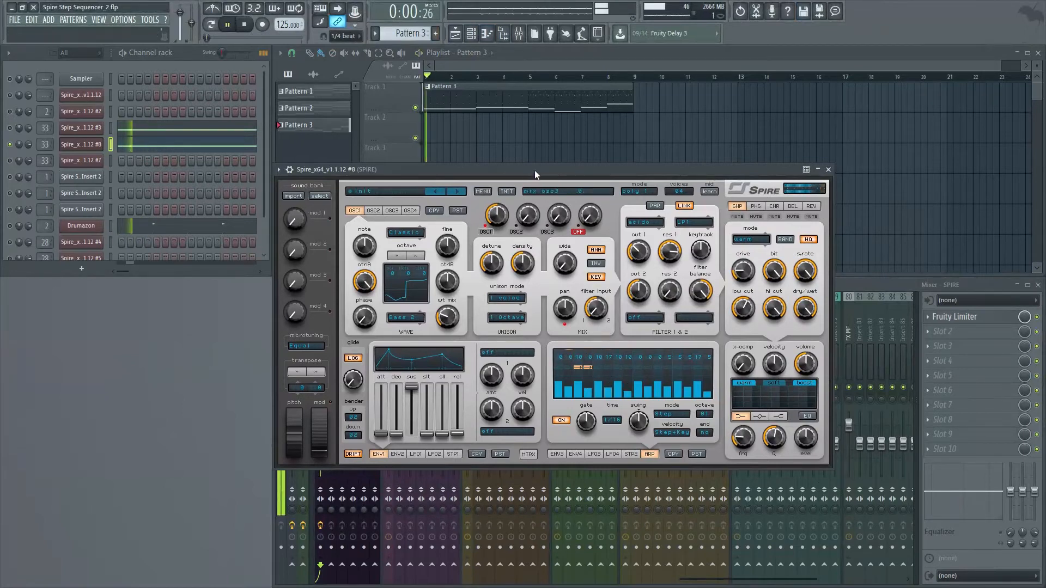
key(space)
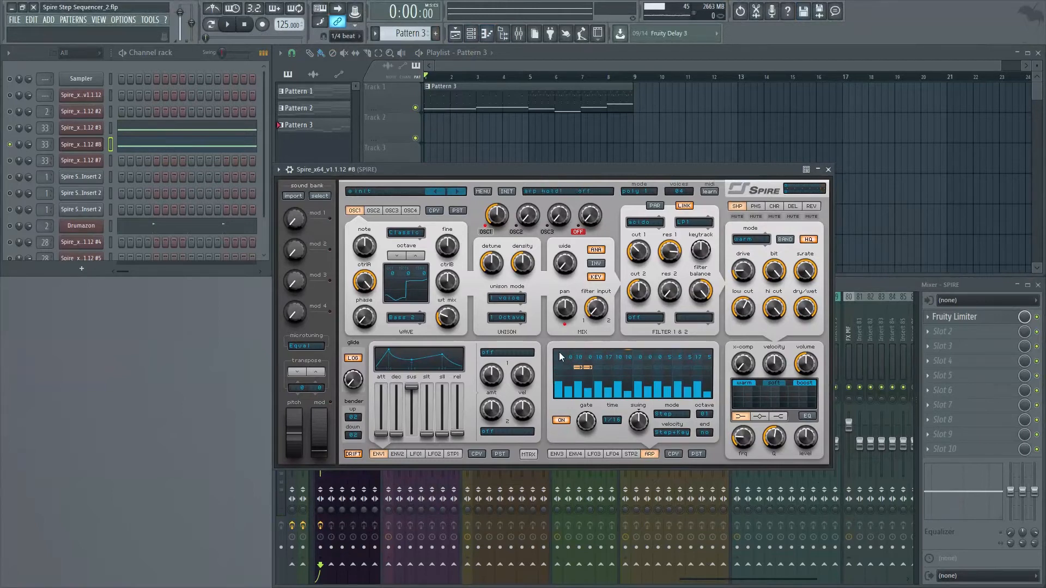
Tie further pairs of steps across the Spire #8 arpeggiator and audition the held notes.
click(618, 368)
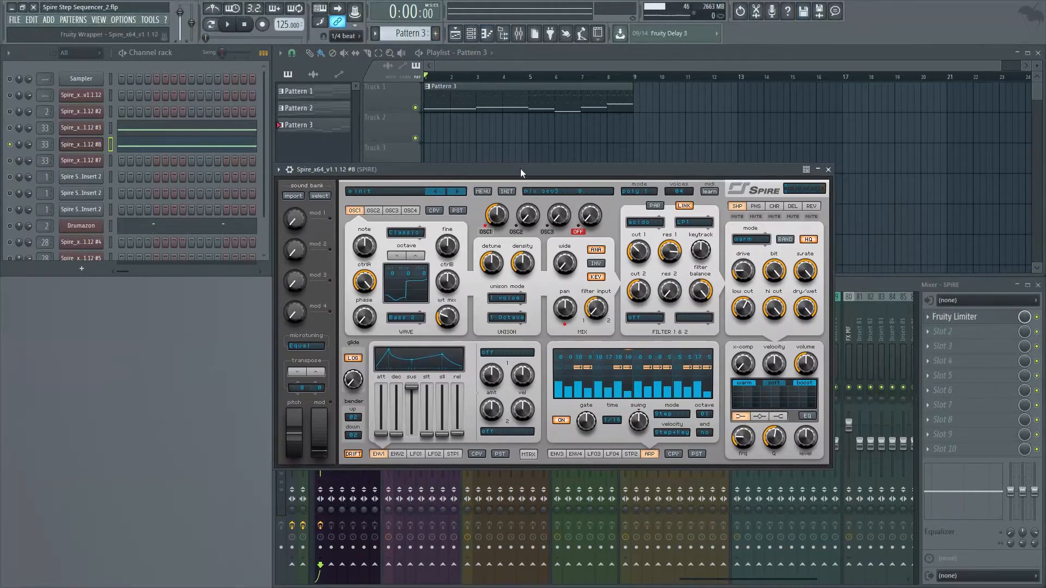
key(space)
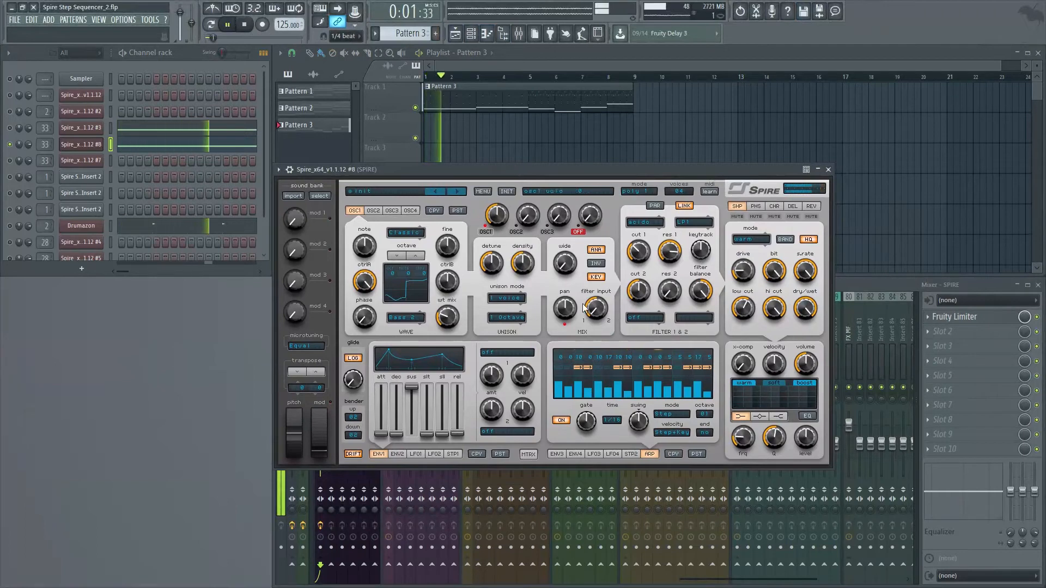
click(613, 371)
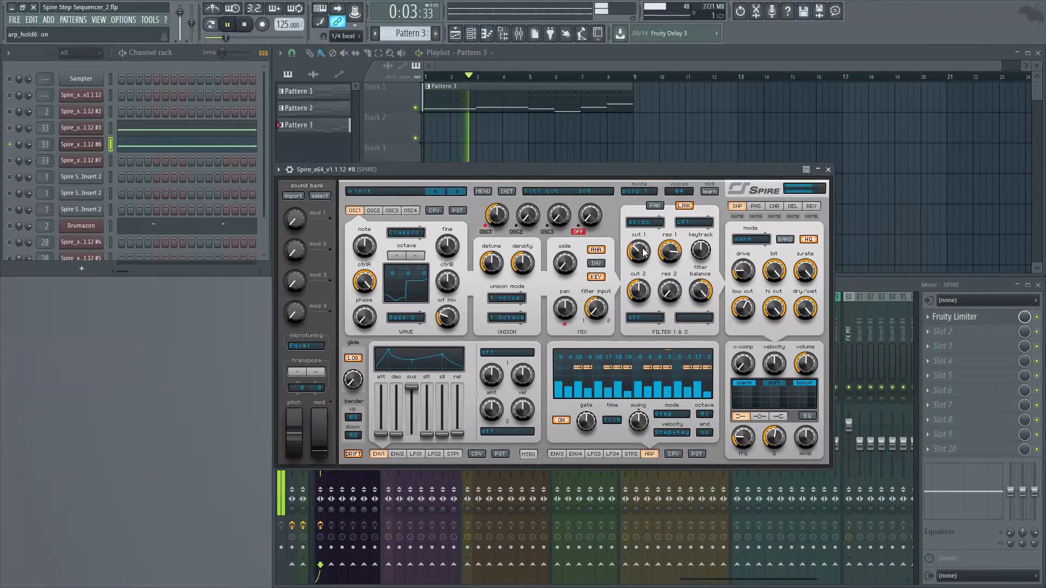
key(space)
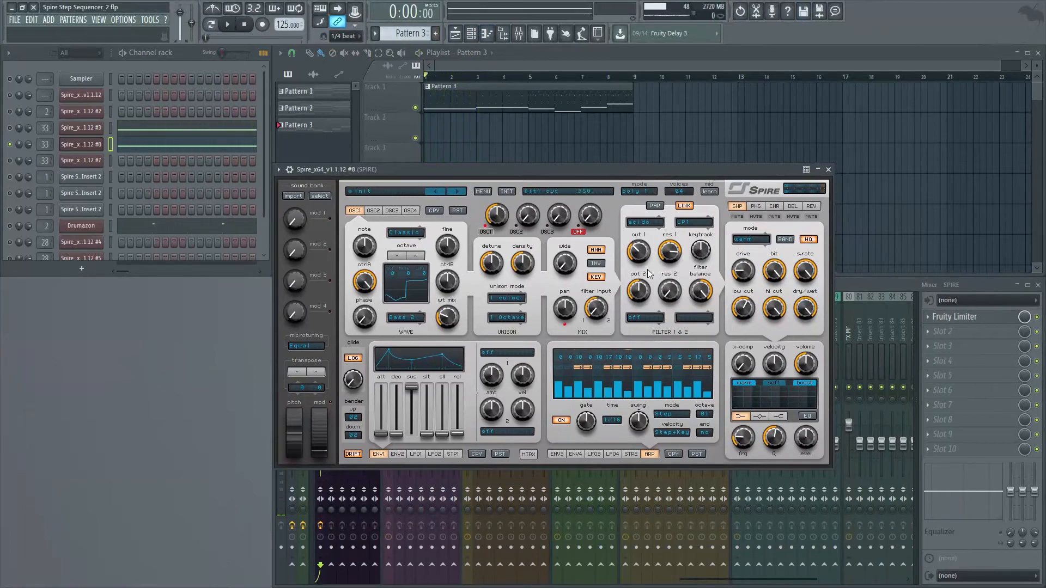
Raise the Spire #8 output volume to about 770 while auditioning the pattern.
key(space)
mouse_move(571, 173)
mouse_down()
mouse_move(591, 138)
mouse_move(568, 158)
mouse_up()
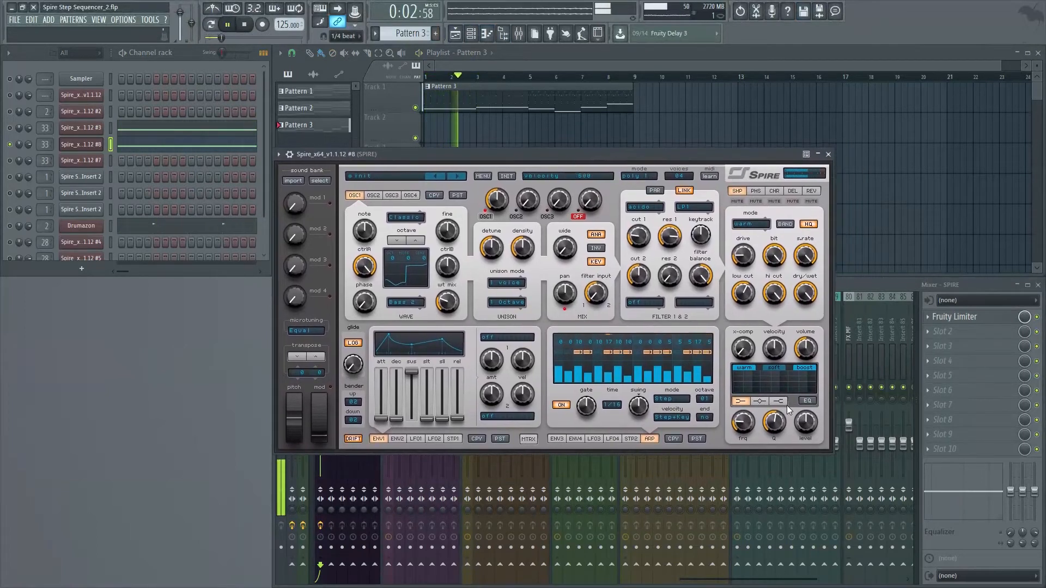
key(space)
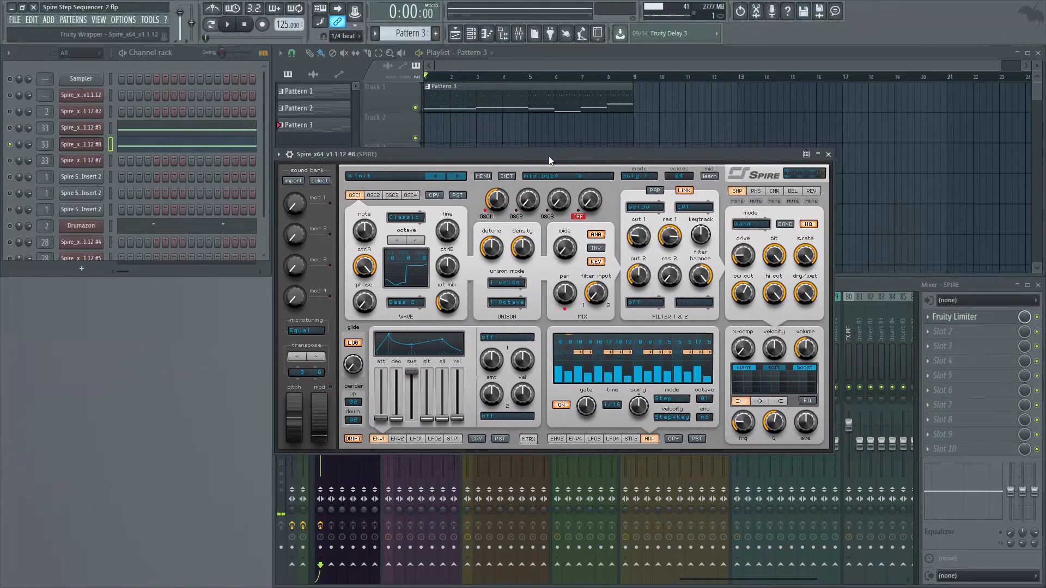
drag(811, 354, 796, 315)
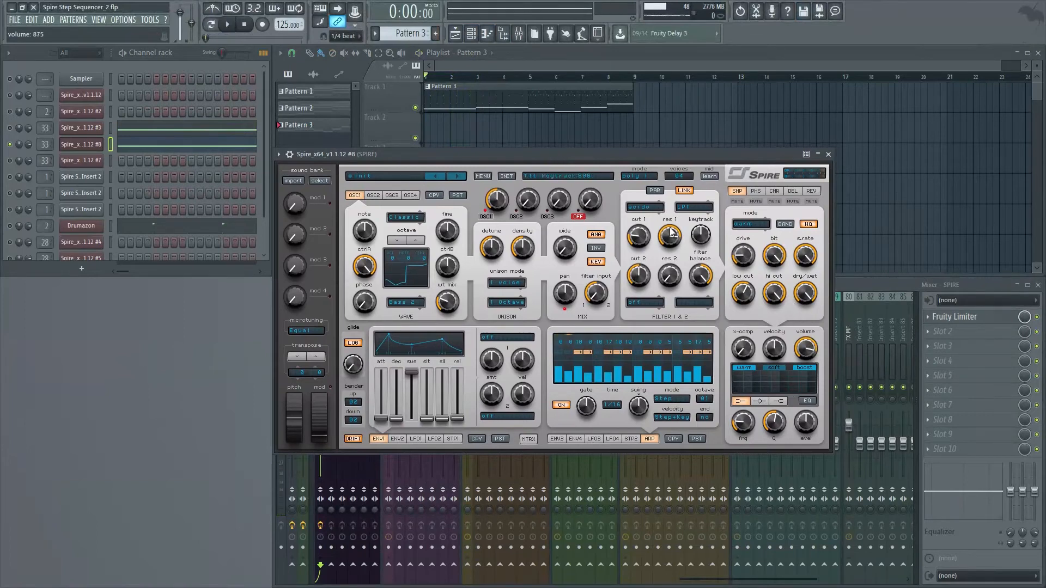
mouse_move(595, 157)
mouse_down()
mouse_move(632, 156)
mouse_move(595, 156)
mouse_move(611, 147)
mouse_up()
key(space)
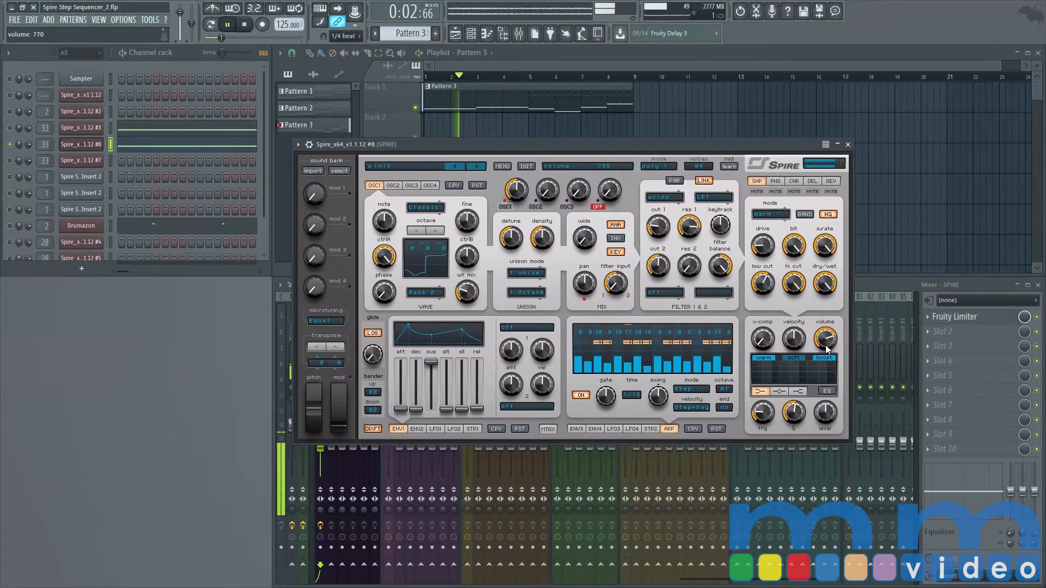
key(space)
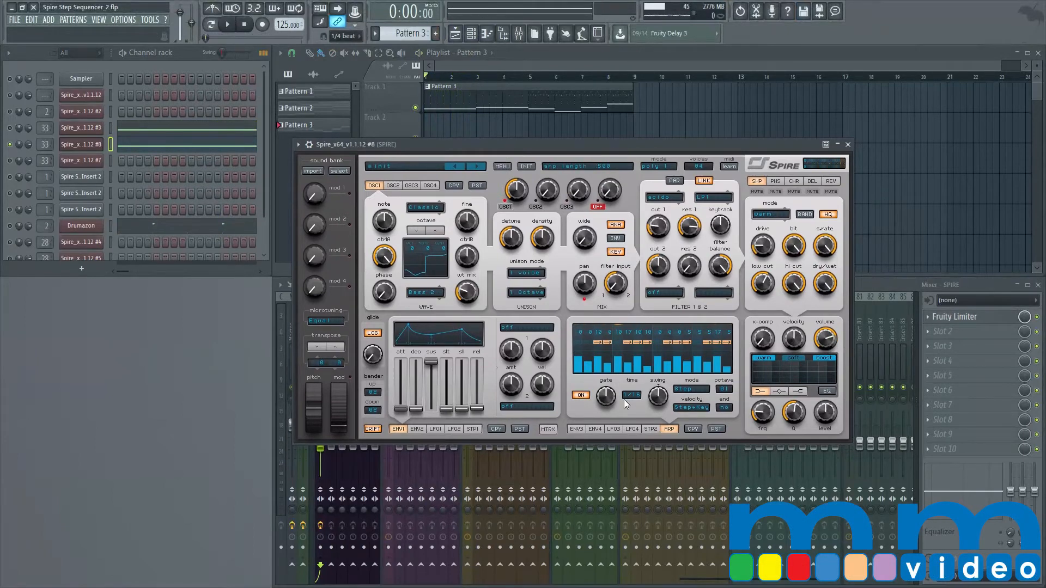
Show Stepper 1 in Spire #8 beside Spire #3 and shape the start levels of its steps to resemble that sequence.
click(473, 429)
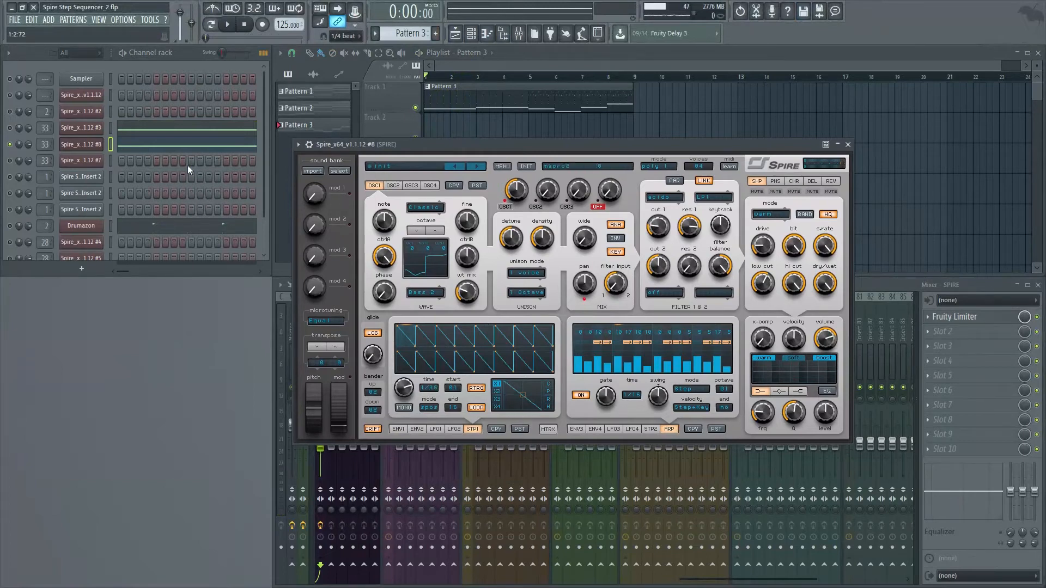
click(90, 129)
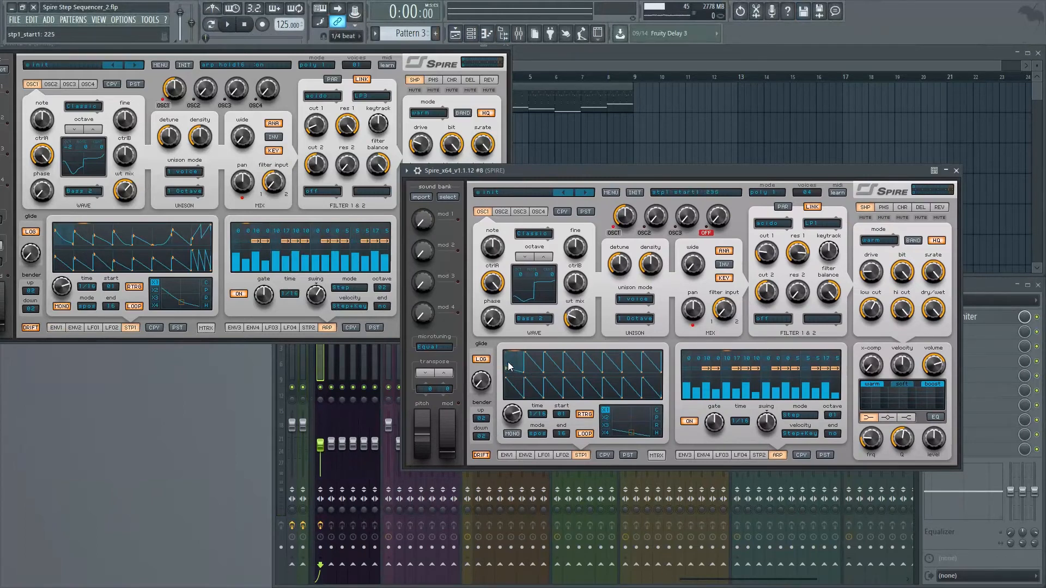
drag(509, 366, 551, 355)
drag(545, 353, 587, 412)
drag(604, 354, 604, 397)
drag(625, 355, 629, 399)
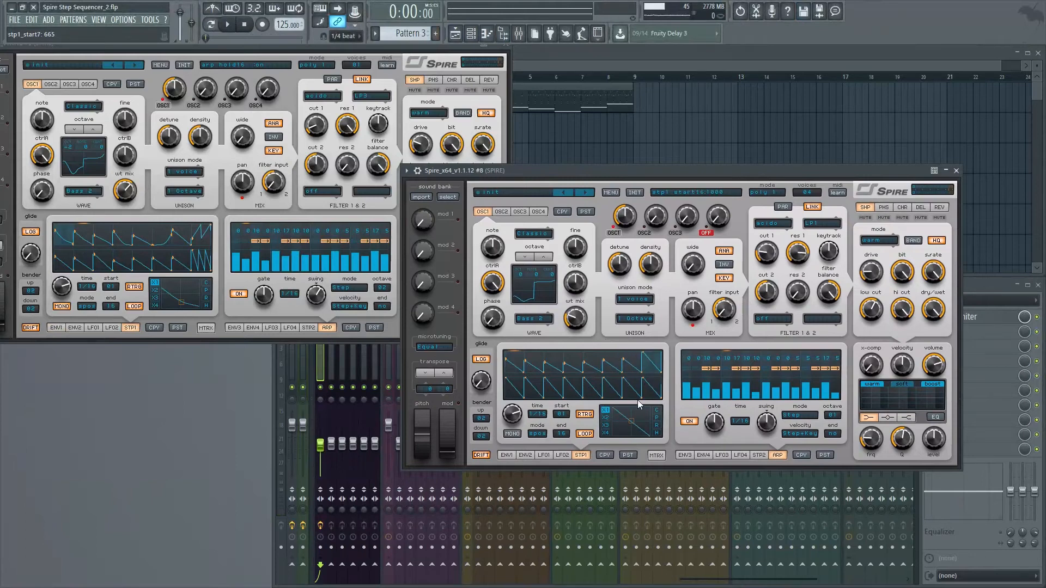
Choose the X2 curve for Stepper 1, adjust the end levels of its last steps, and play the pattern.
click(606, 418)
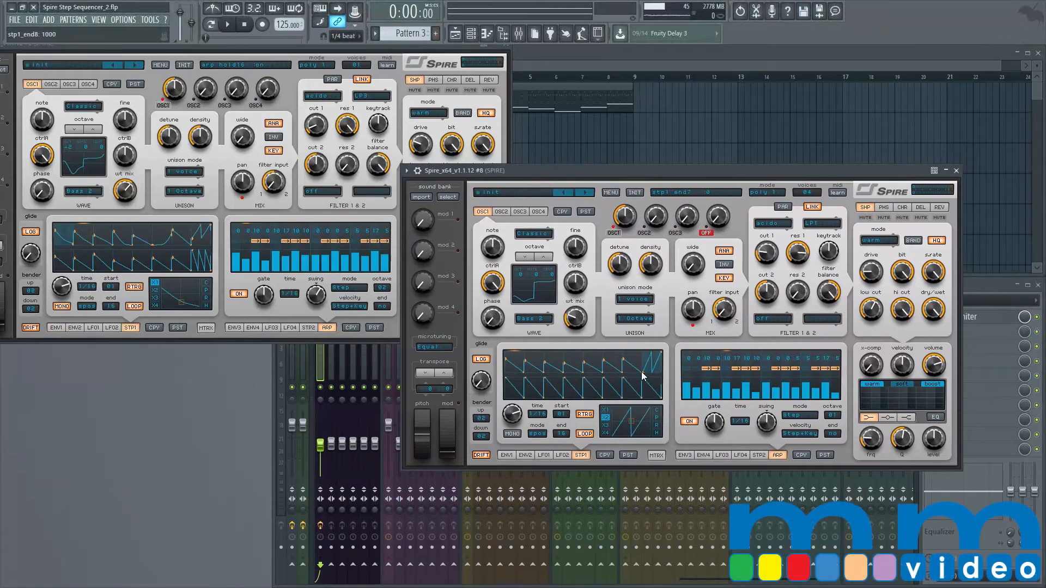
drag(645, 373, 634, 322)
key(space)
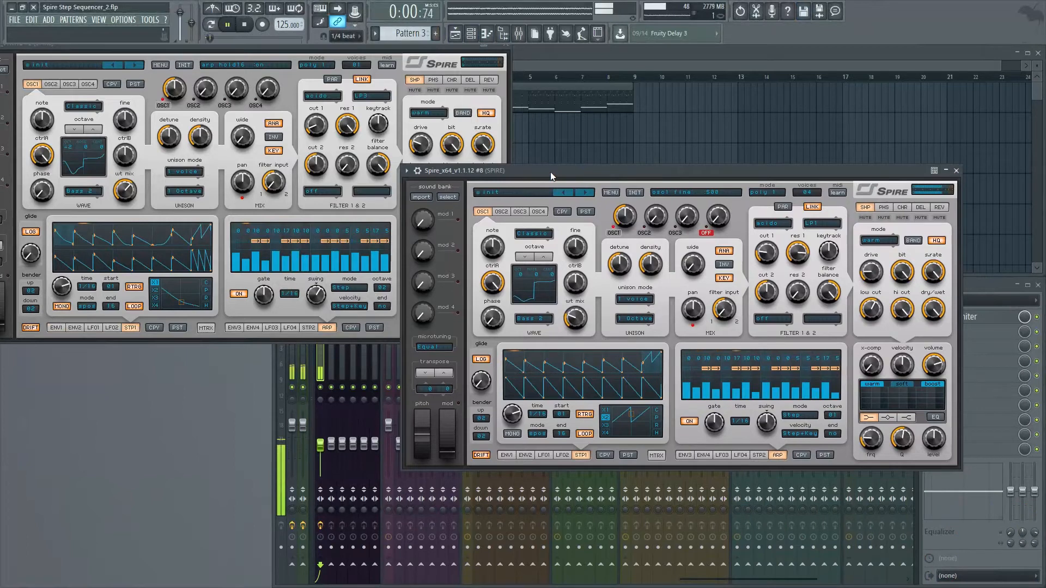
Route Stepper 1 to Cutoff 1 in matrix slot 1 and set Envelope 3 to modulate Cutoff 1 with more decay and release.
click(655, 457)
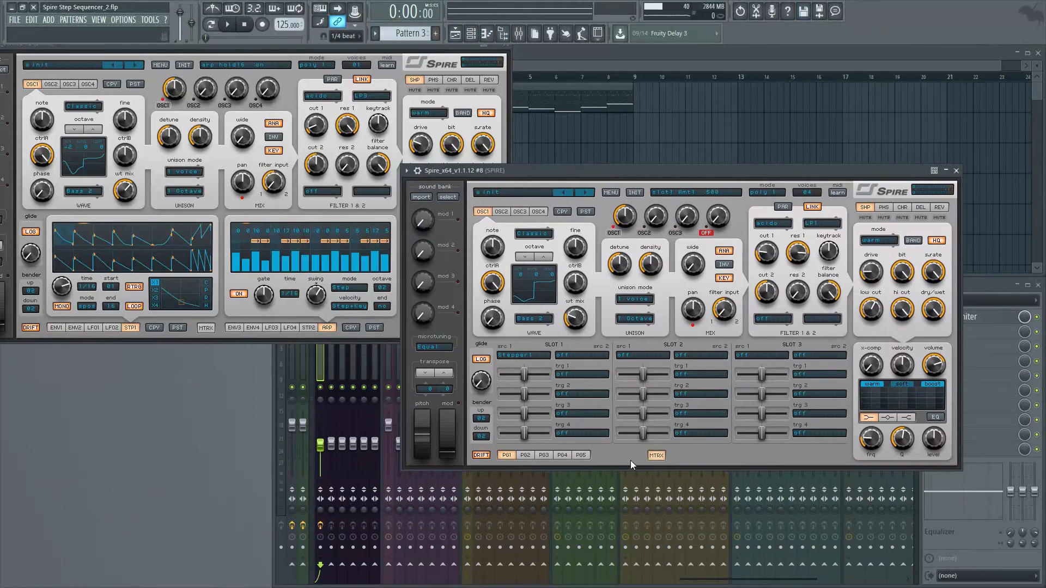
drag(524, 375, 507, 371)
click(656, 456)
click(686, 455)
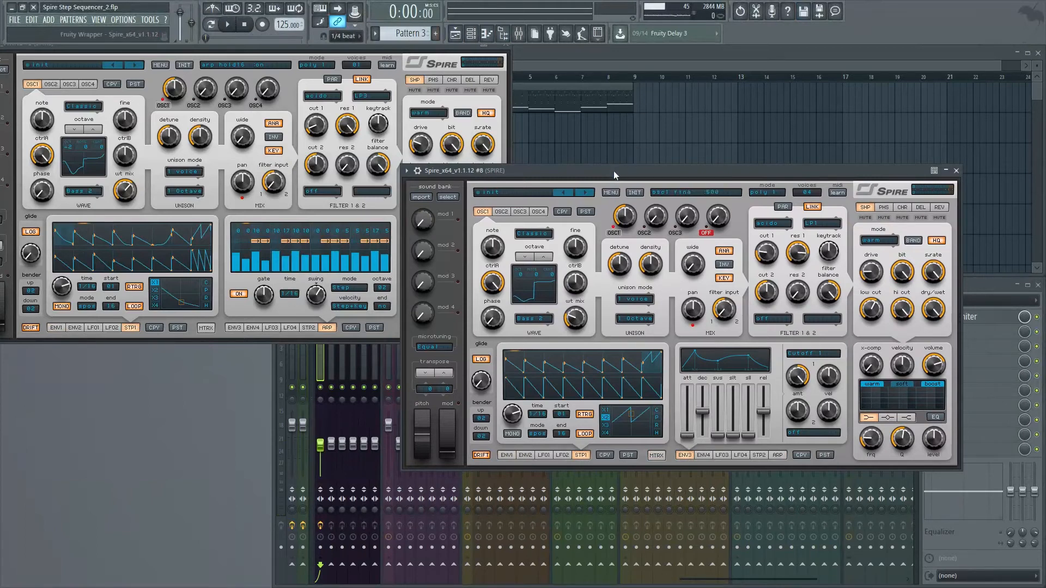
key(space)
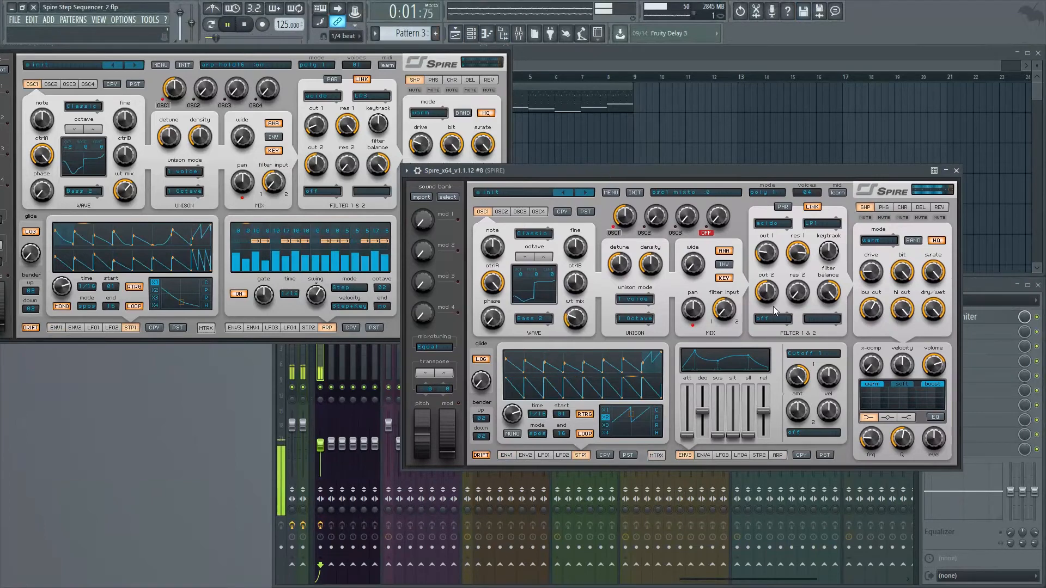
Lower the Stepper 1 to Cutoff 1 amount in matrix slot 1 below its centre and audition the result.
click(653, 456)
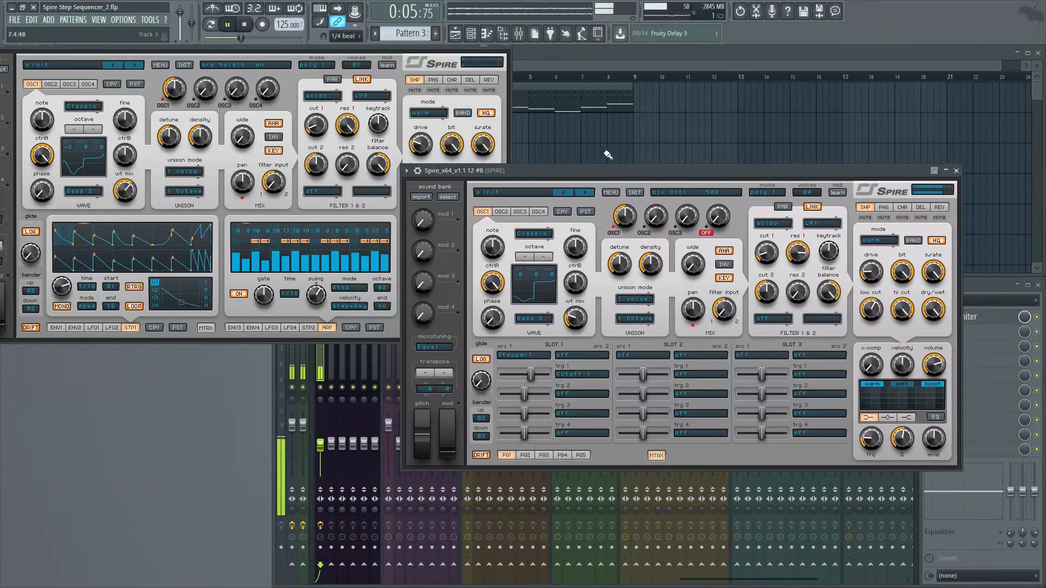
key(space)
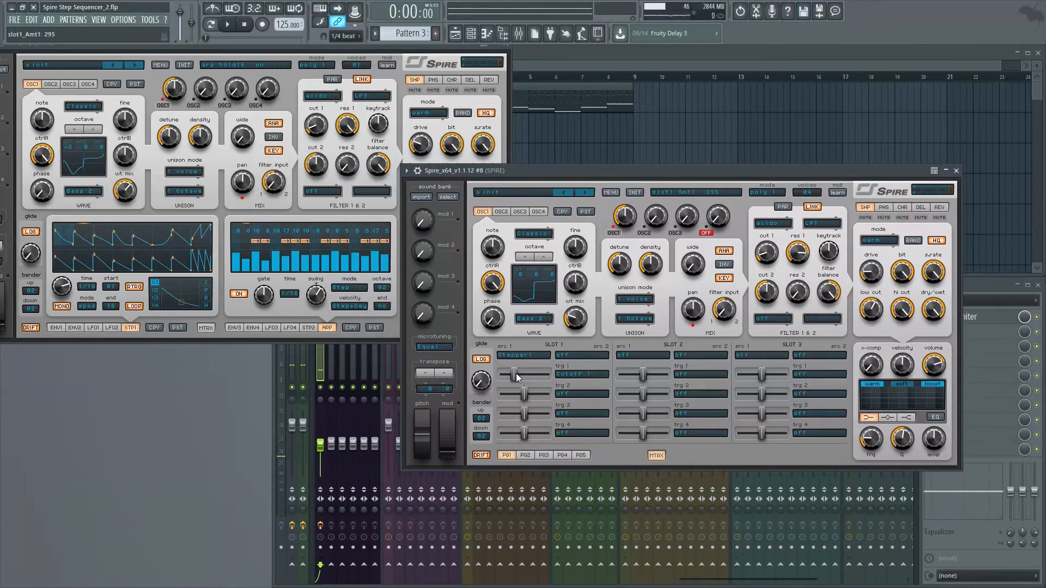
key(space)
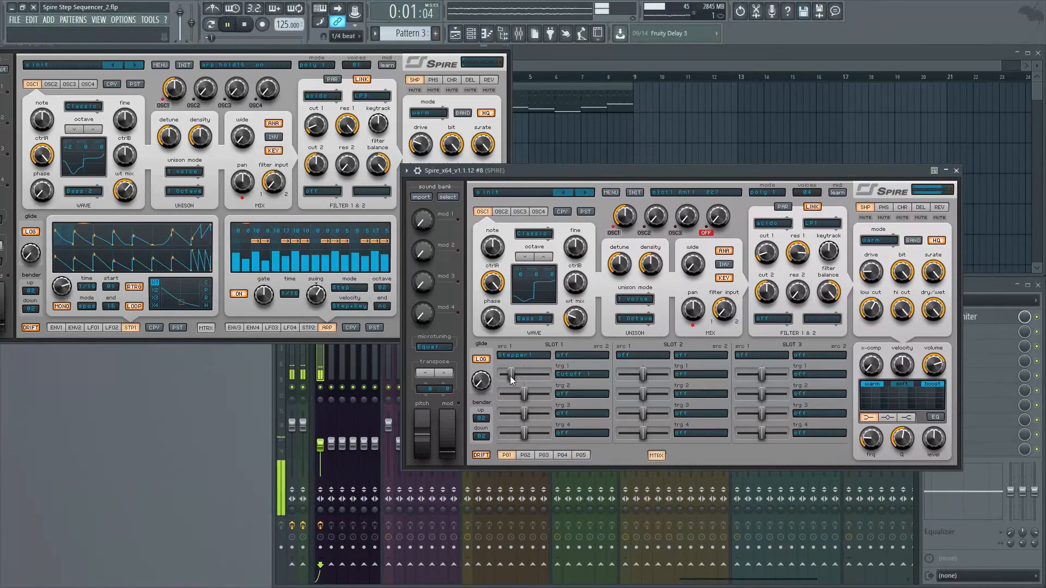
drag(510, 376, 513, 377)
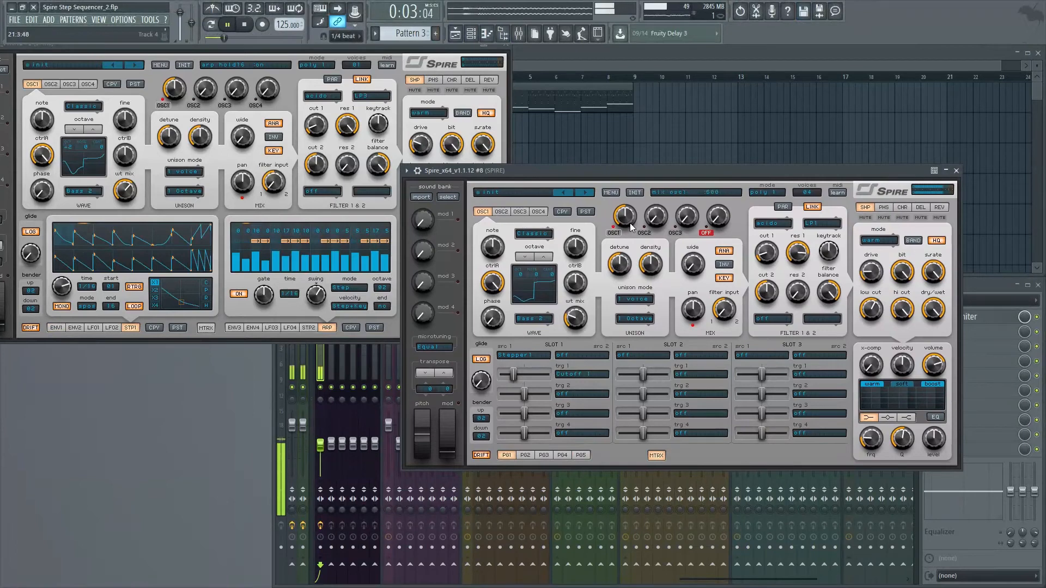
key(space)
Set the Spire #8 reverb dry/wet to 190 with sync on and the delay dry/wet to 280, and play the pattern.
click(939, 207)
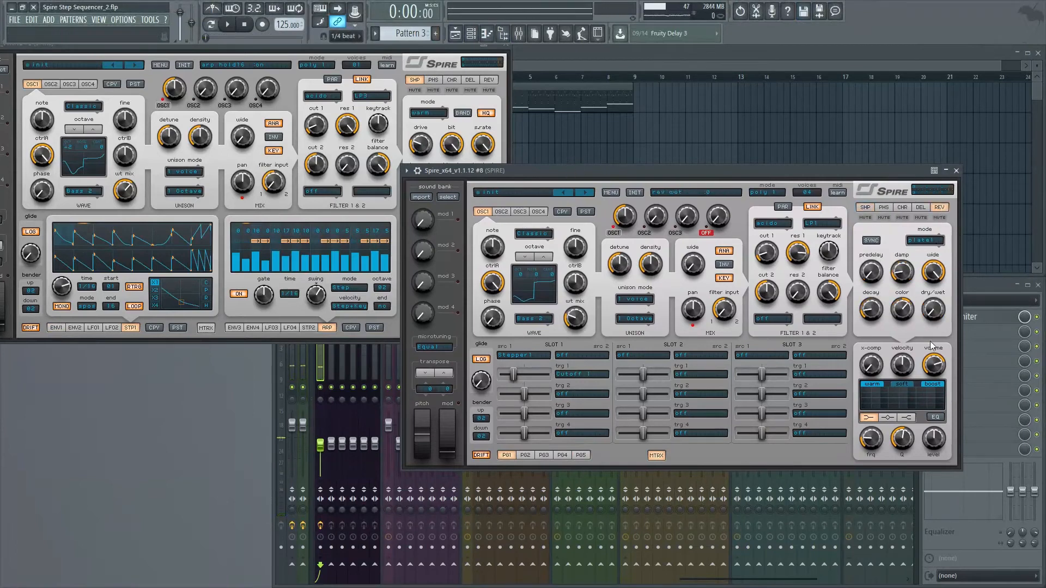
click(921, 207)
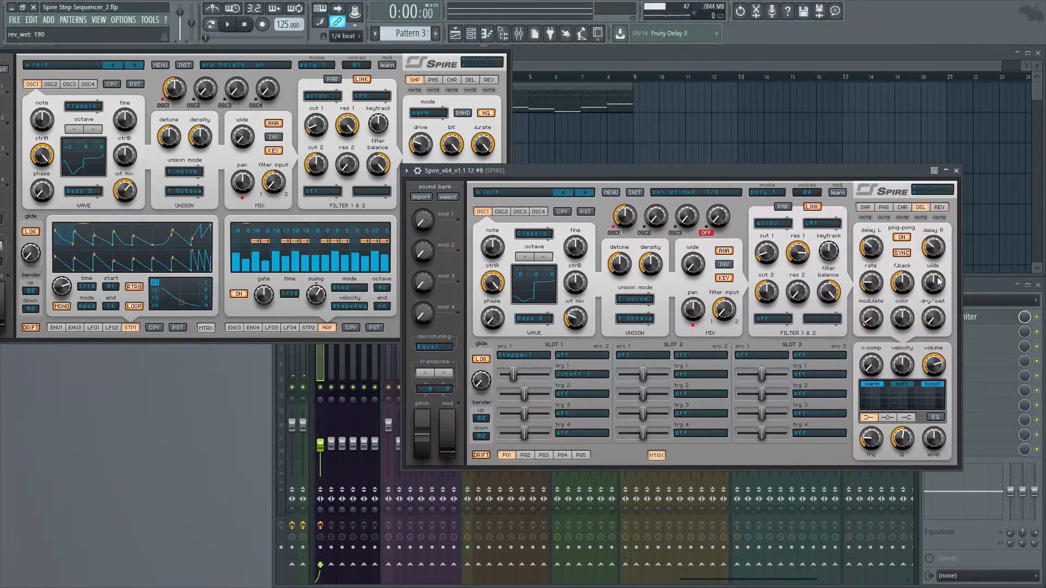
click(939, 207)
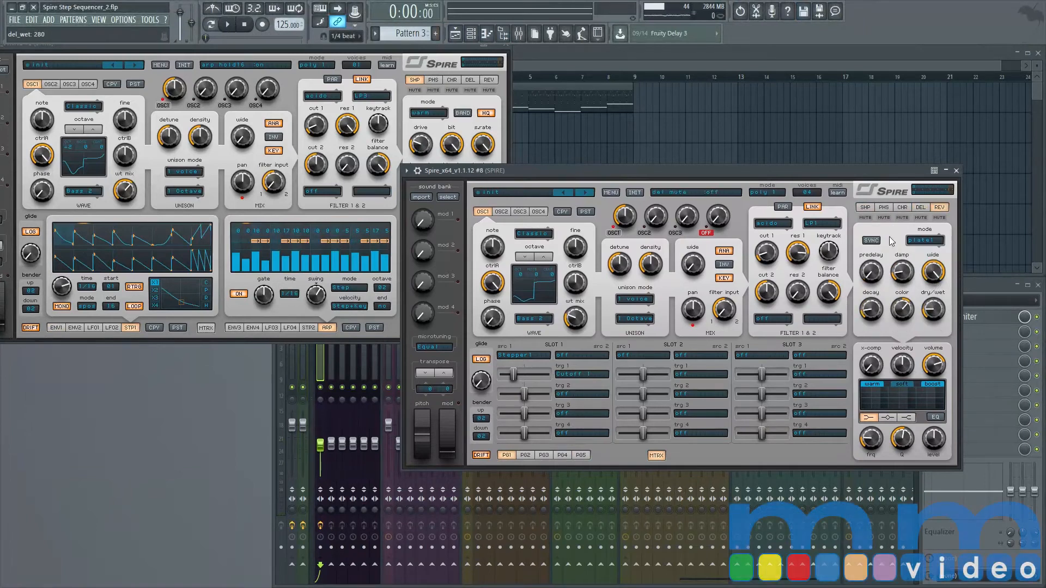
key(space)
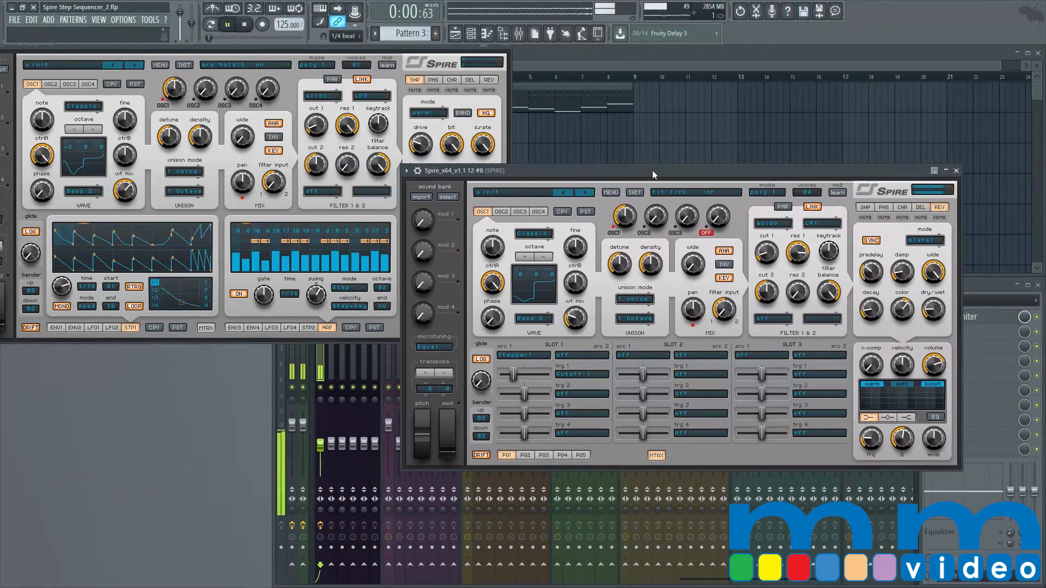
Reduce the Spire #8 delay dry/wet to 170 and replay the pattern.
click(920, 208)
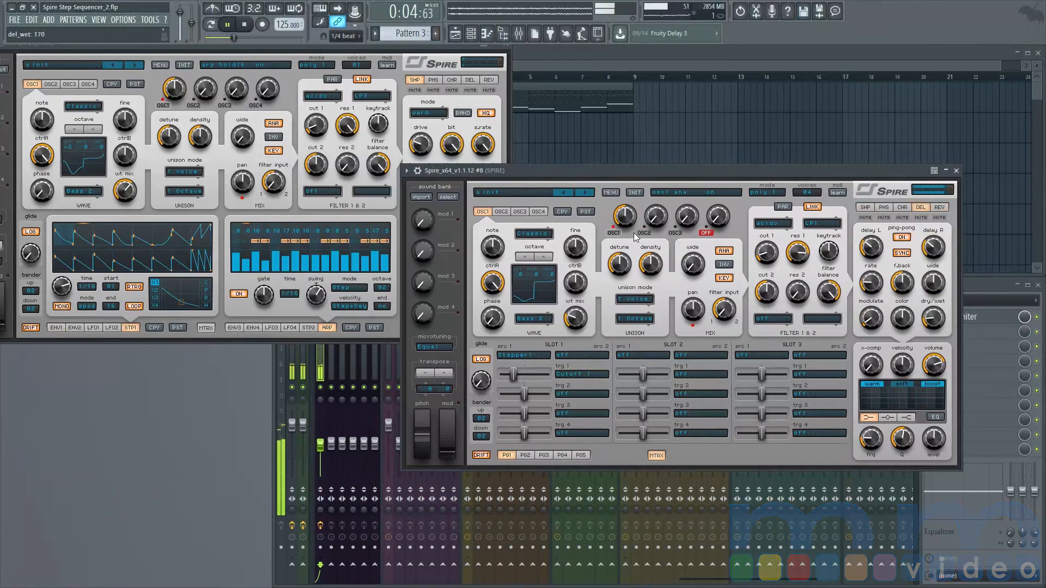
key(space)
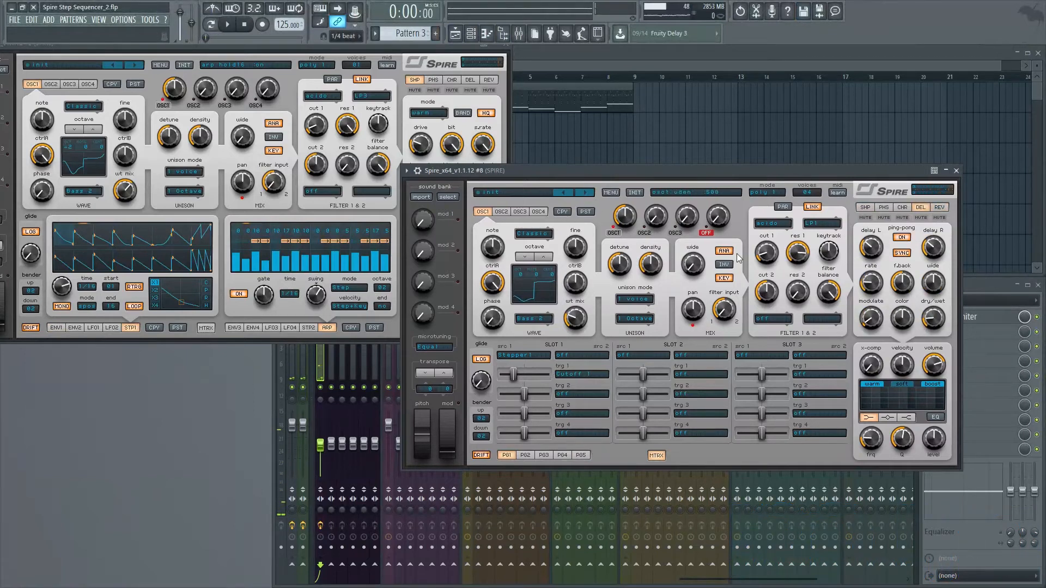
key(space)
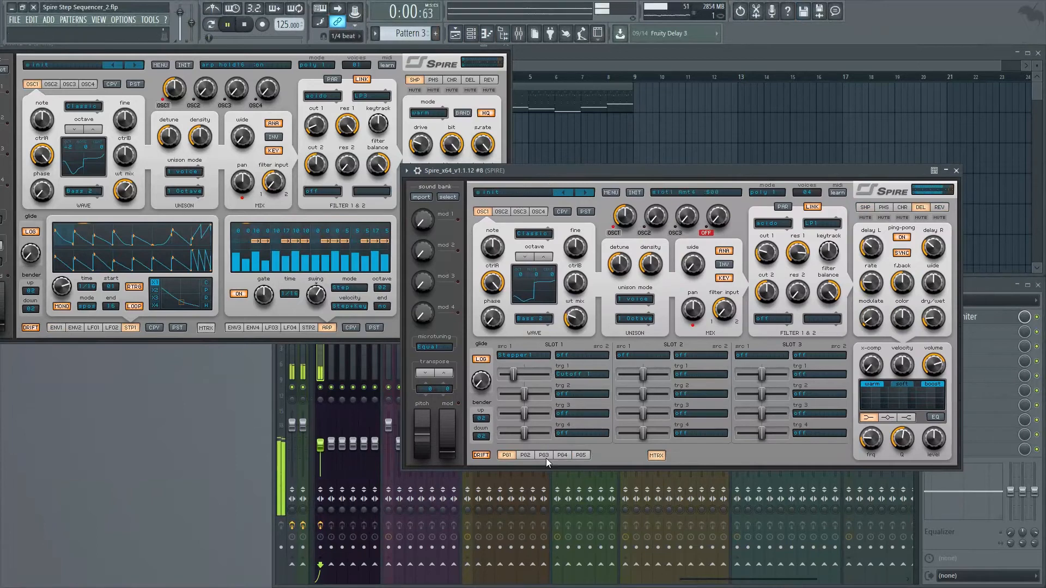
Adjust the step repeats and curve shapes in Stepper 1 of Spire #8, with step 16's repeat at 667, and audition.
click(652, 458)
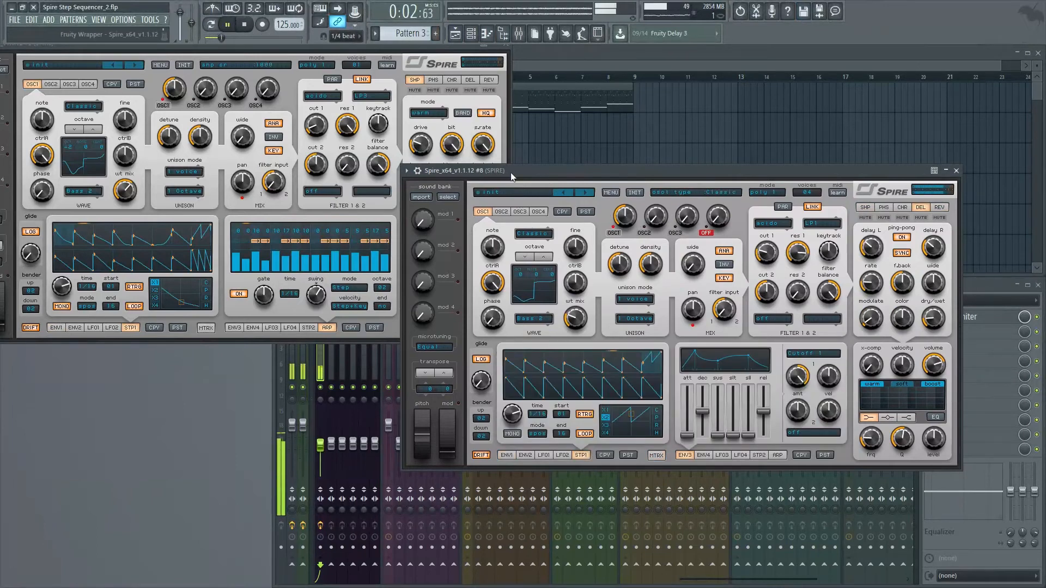
key(space)
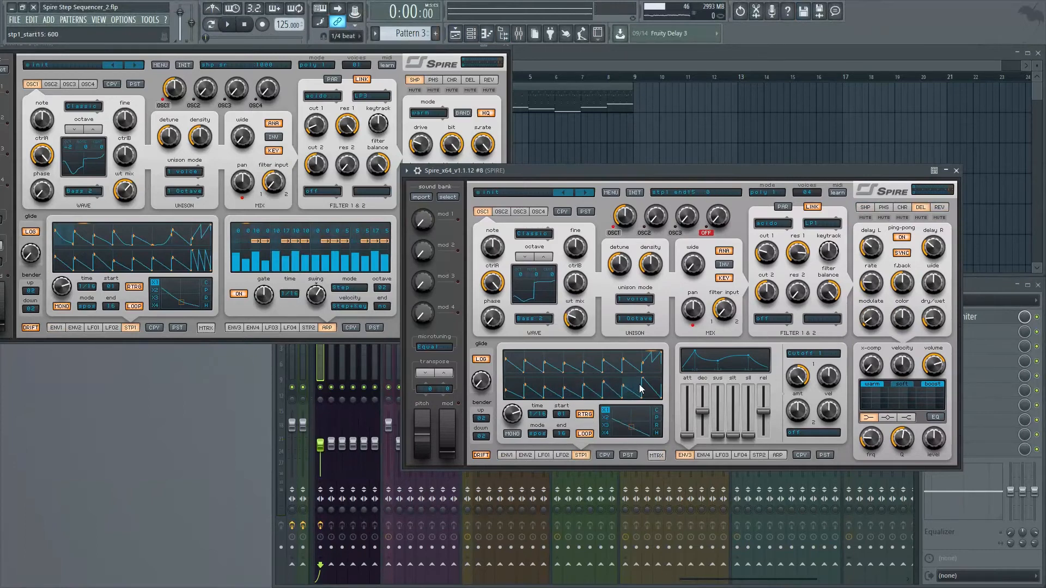
click(605, 427)
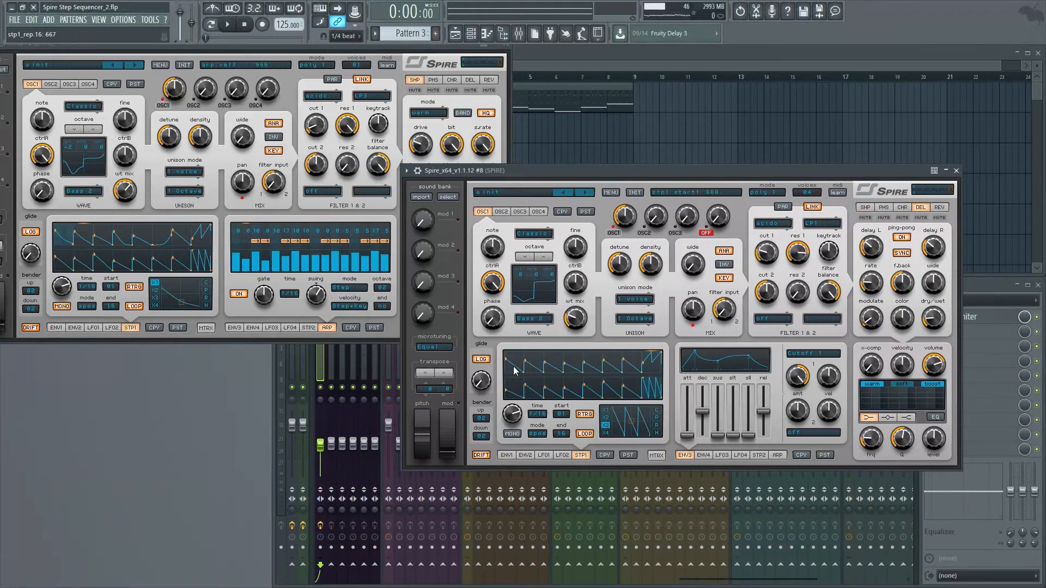
click(604, 411)
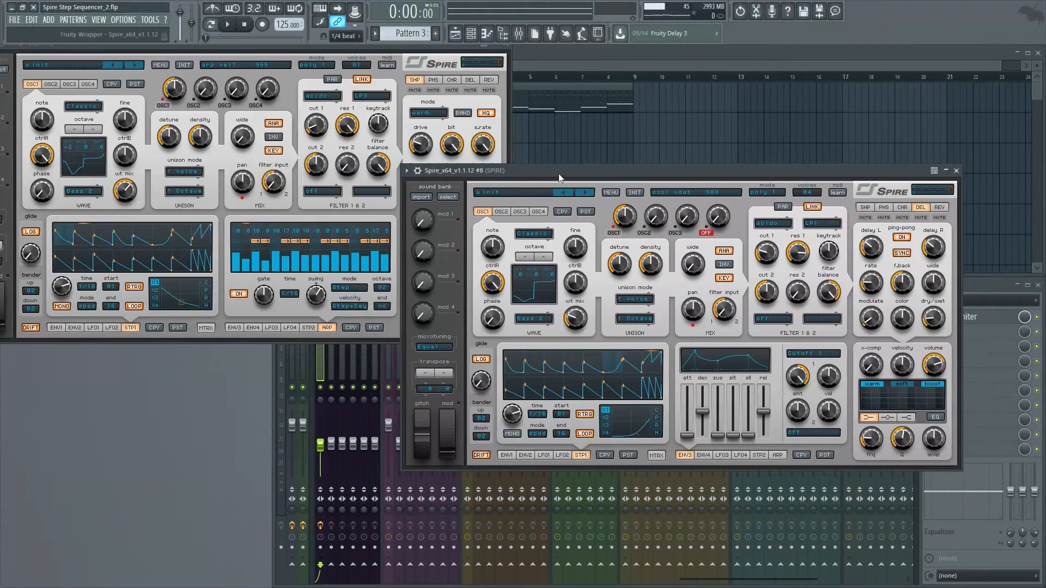
key(space)
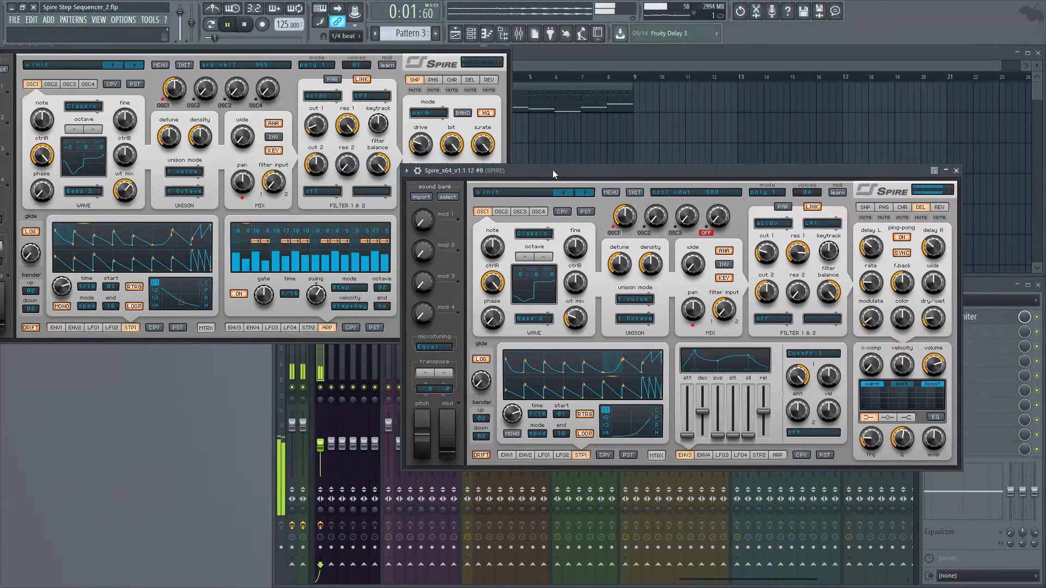
key(space)
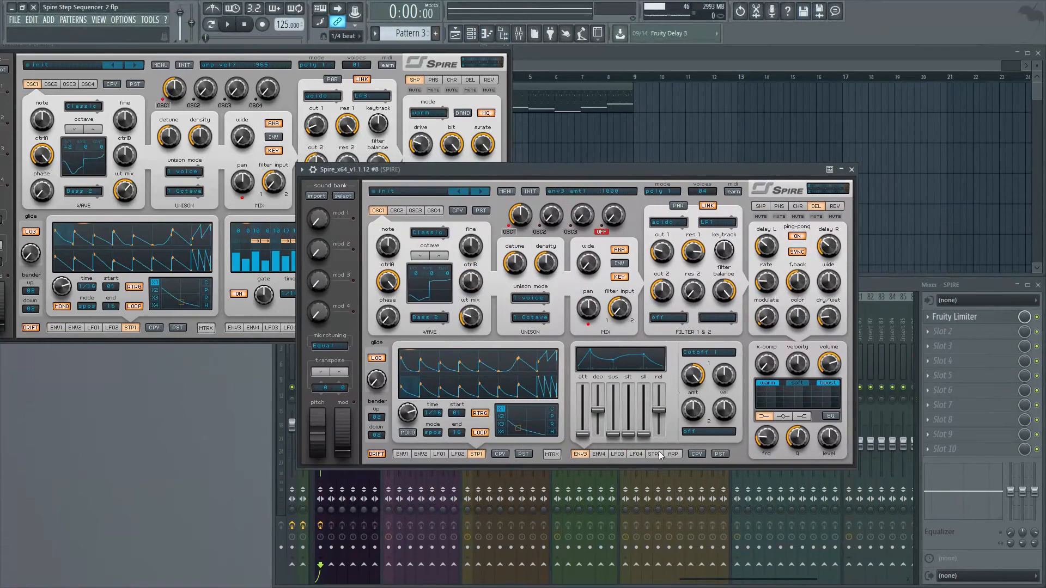
Bring up the Spire #8 arpeggiator, try different swing amounts while the pattern plays, and set the swing to 590.
click(673, 454)
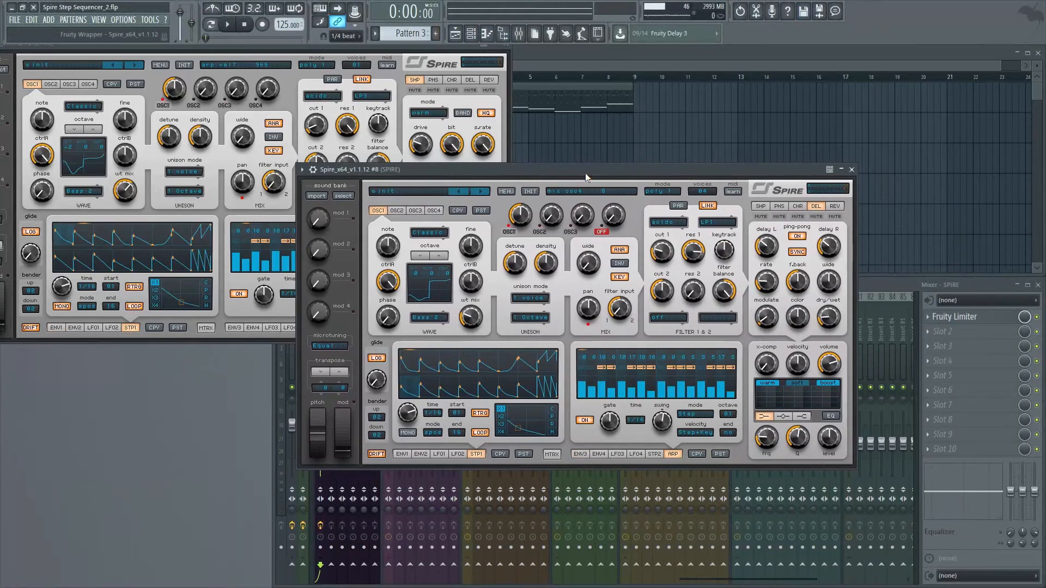
drag(585, 173, 534, 172)
mouse_move(611, 423)
mouse_down()
mouse_move(610, 325)
mouse_move(610, 410)
mouse_up()
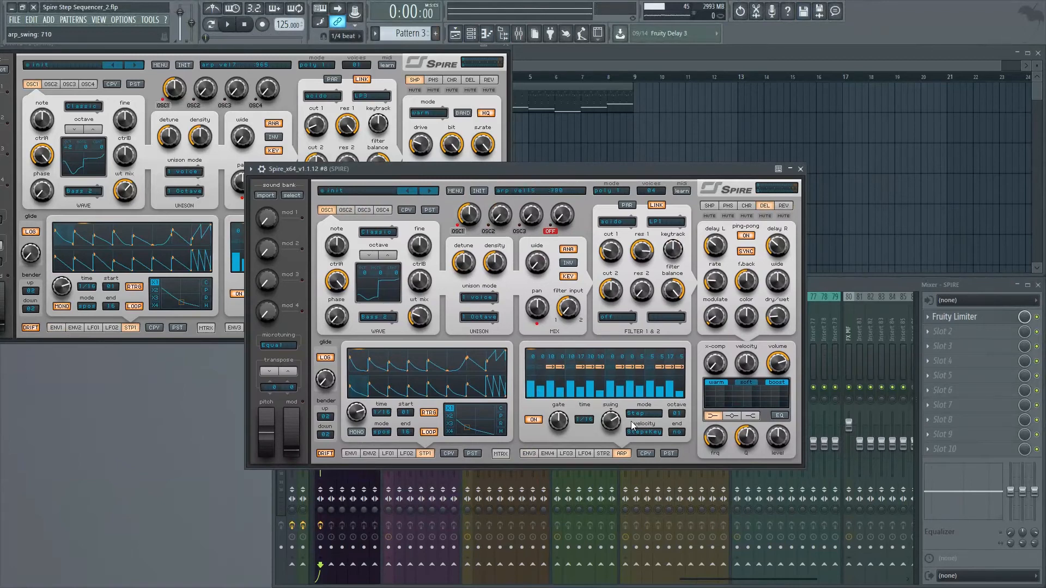
drag(617, 424, 617, 426)
drag(605, 415, 595, 465)
drag(610, 421, 614, 353)
key(space)
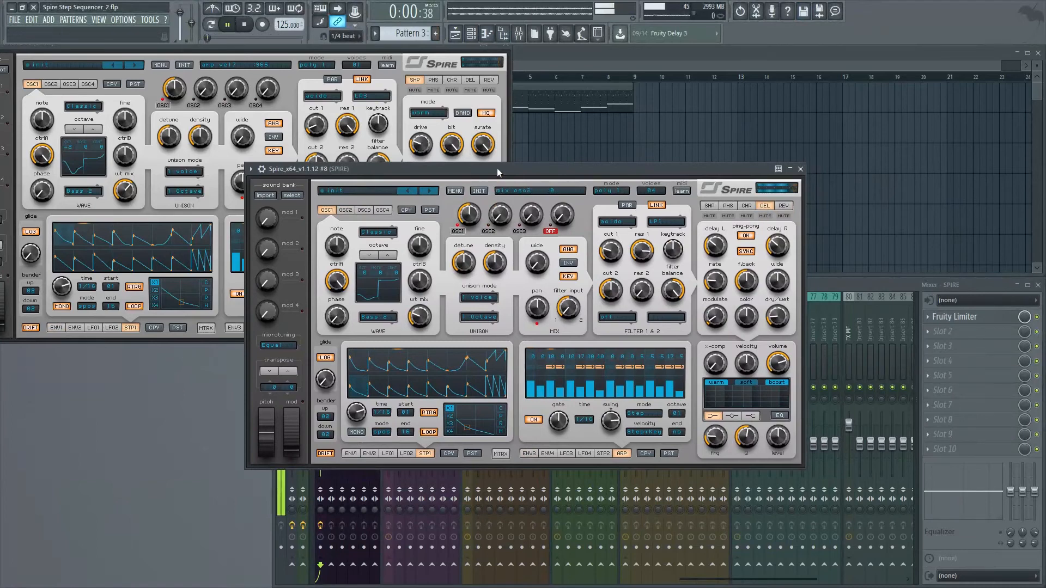
drag(612, 421, 610, 475)
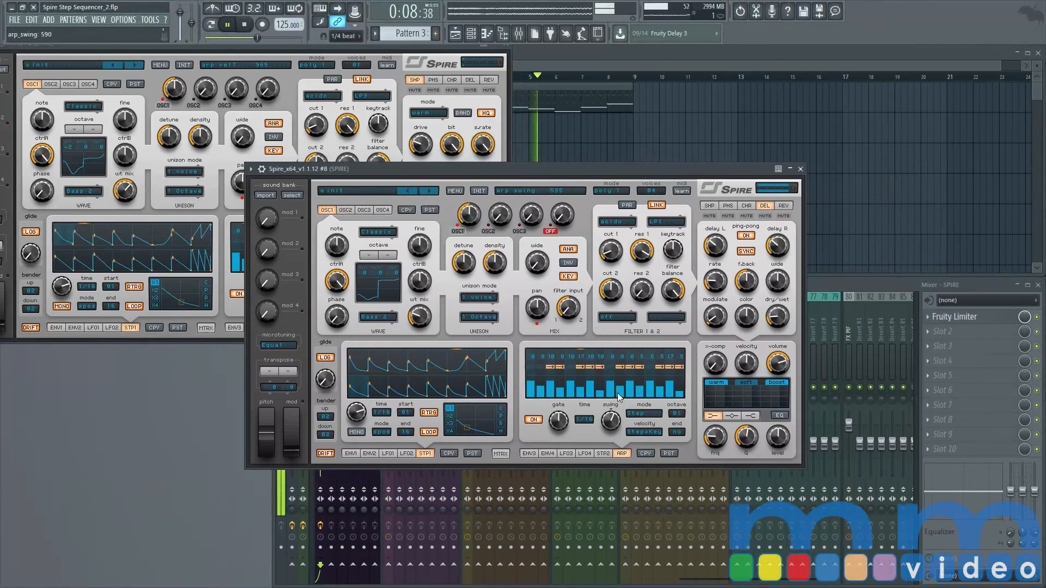
key(space)
Lower the Stepper 1 to Cutoff 1 amount in matrix slot 1, set Cutoff 1 to 125, and play the pattern.
click(709, 206)
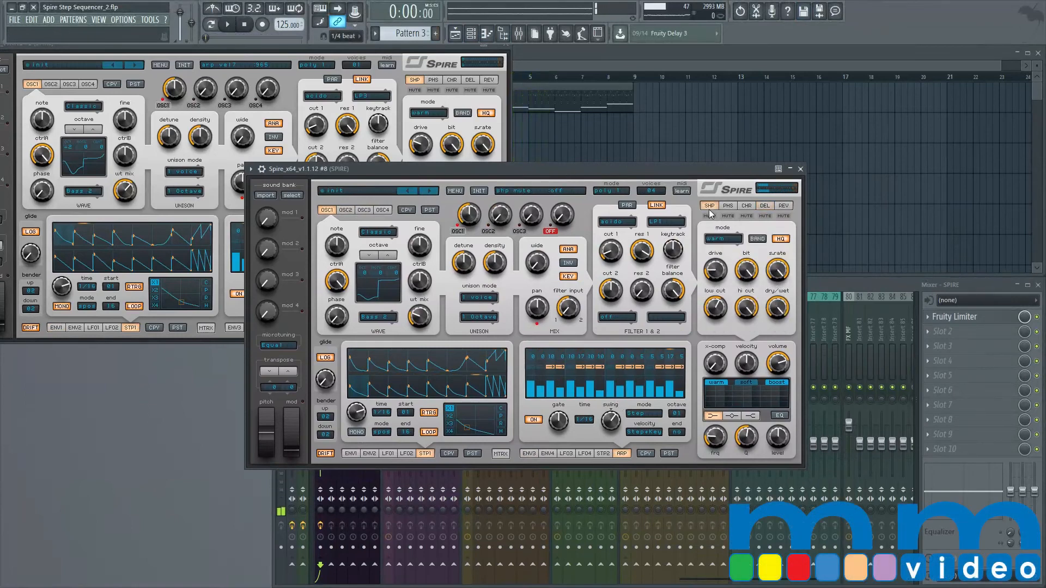
drag(724, 304, 717, 329)
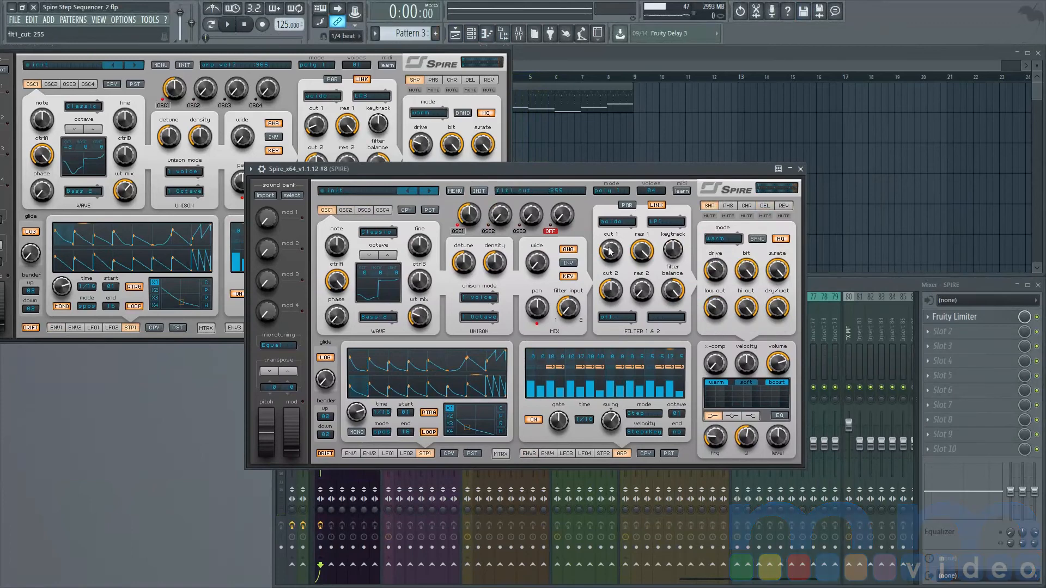
click(501, 454)
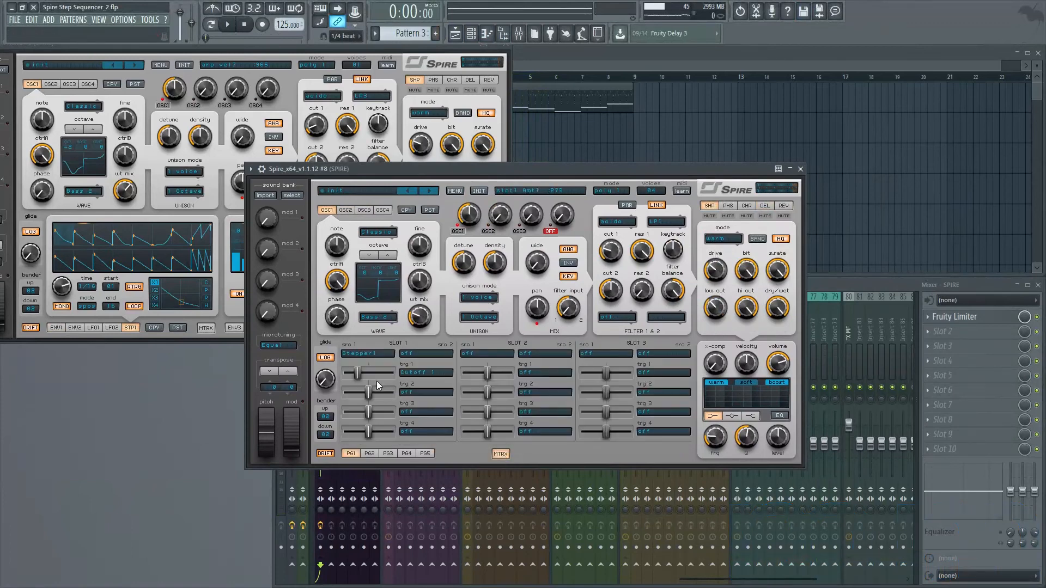
drag(356, 372, 358, 371)
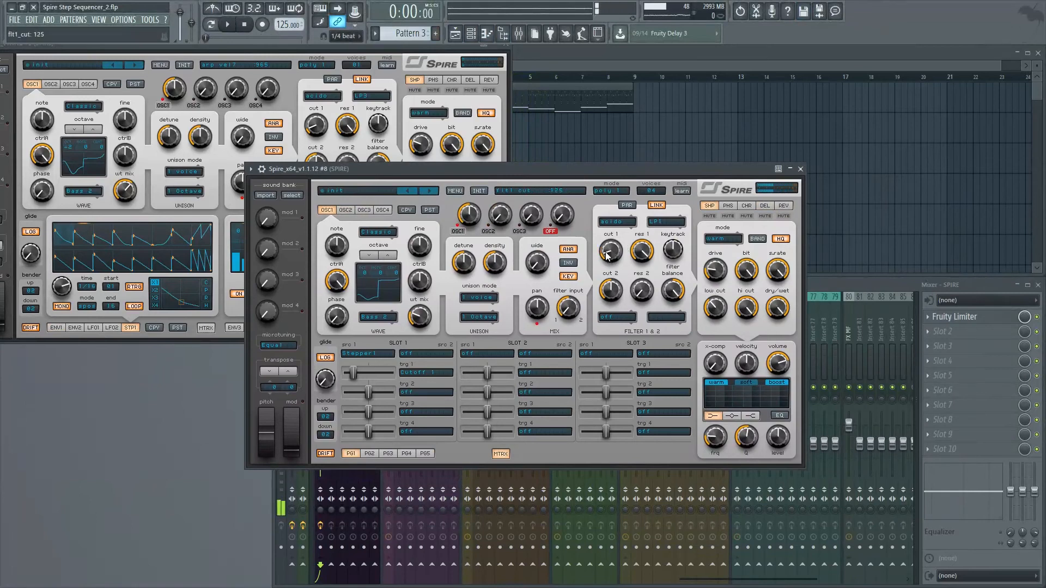
drag(567, 171, 564, 169)
key(space)
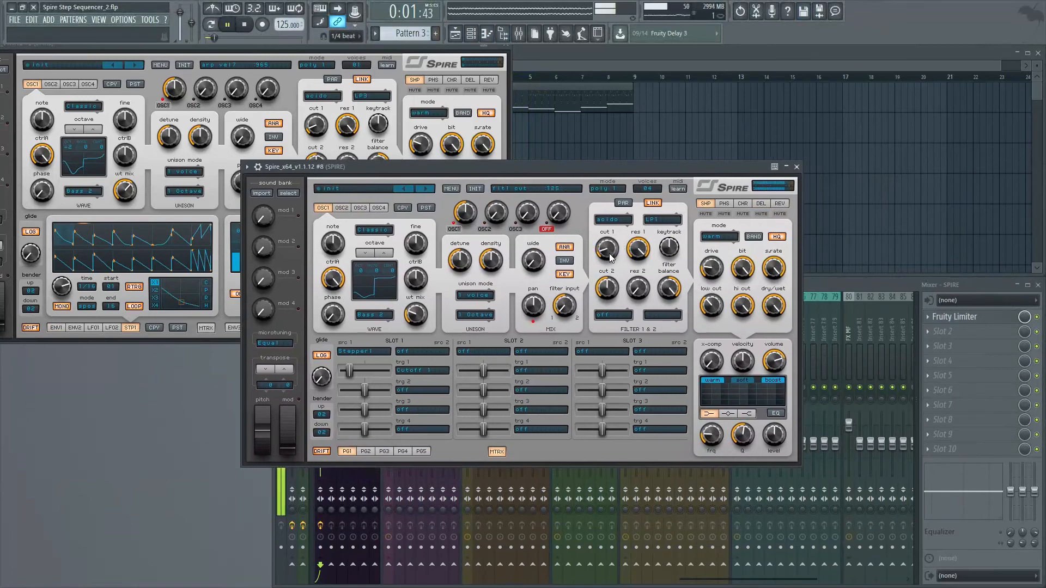
Set the Spire #8 X-comp to 150 during playback and stop the pattern.
click(498, 451)
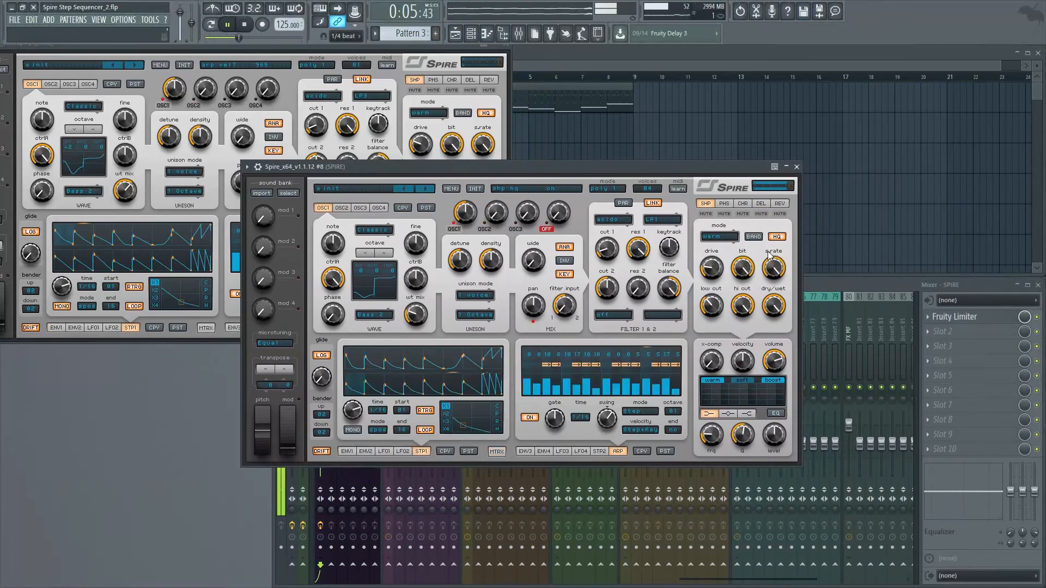
drag(709, 314, 707, 266)
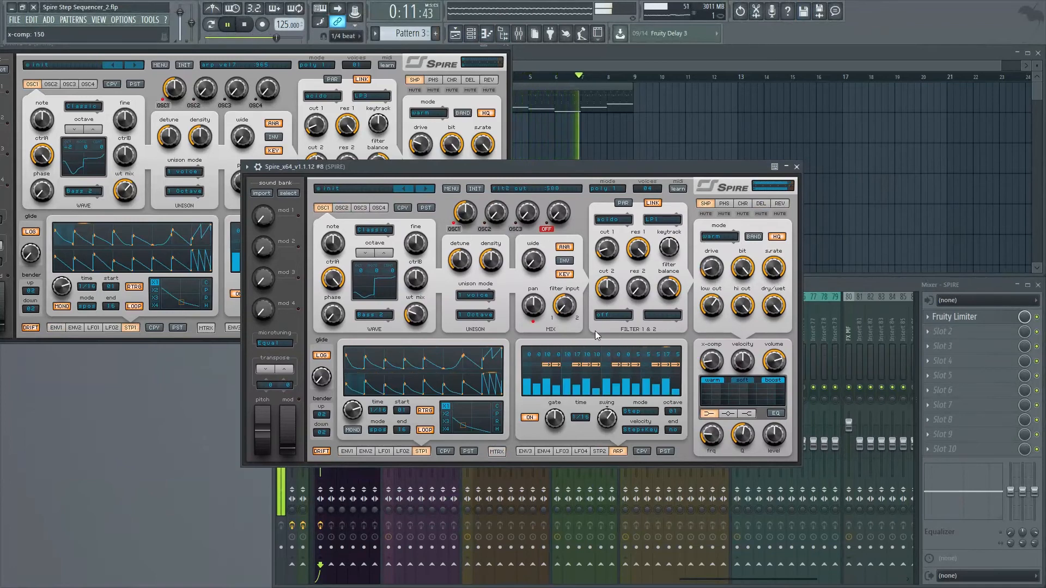
click(543, 451)
key(space)
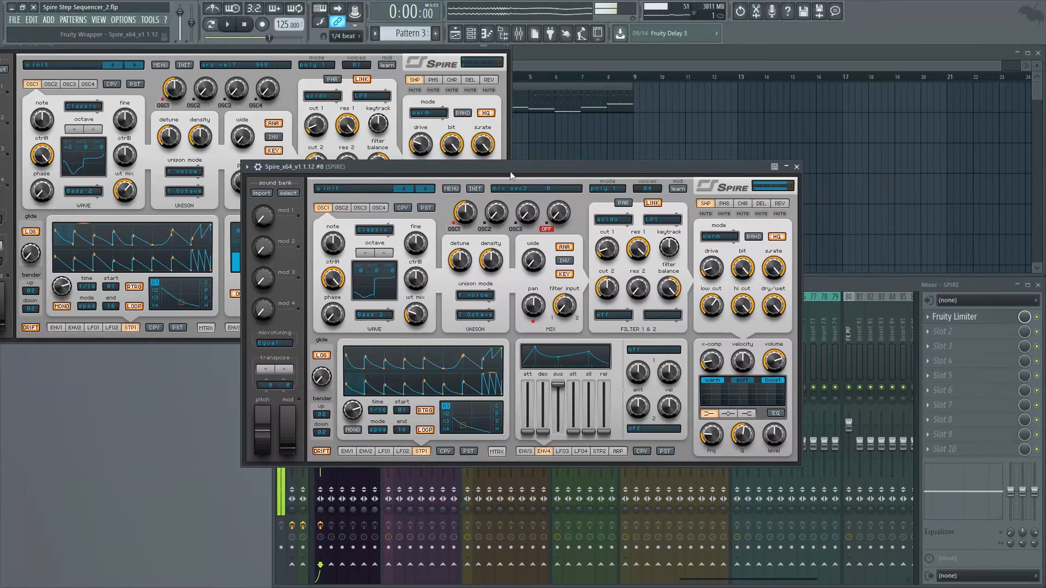
Set Cutoff 1 to 255 during playback, readjust Envelope 3's modulation amount, and set its decay to 483.
click(525, 451)
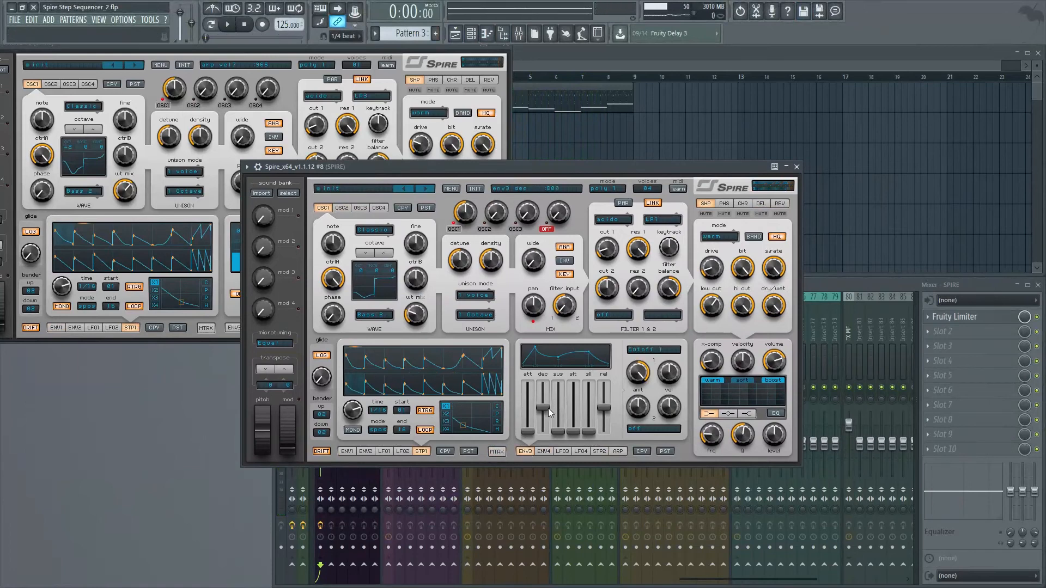
mouse_move(549, 414)
mouse_down()
mouse_move(548, 402)
mouse_move(538, 410)
mouse_up()
key(space)
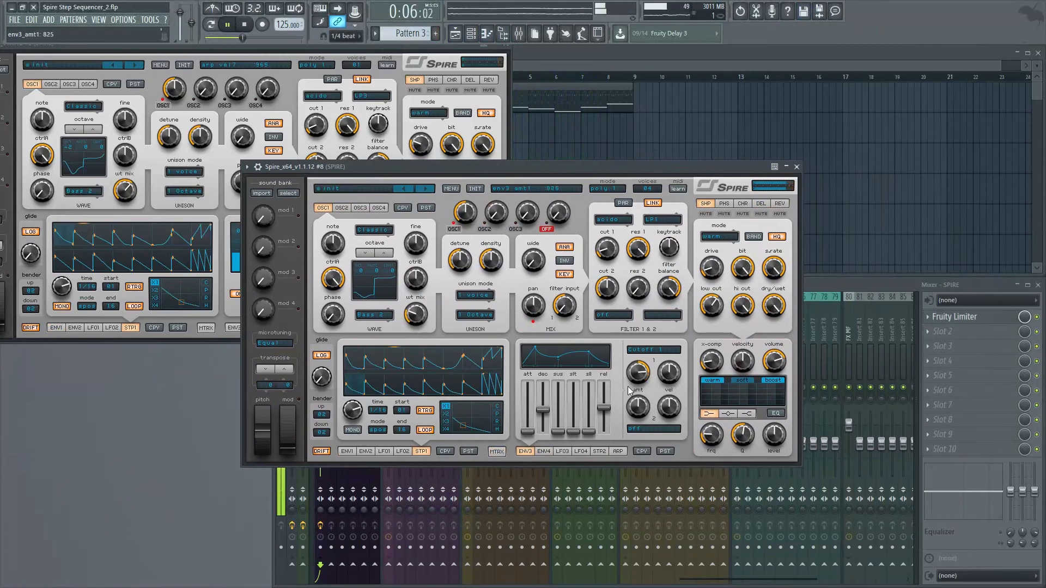
drag(601, 248, 594, 222)
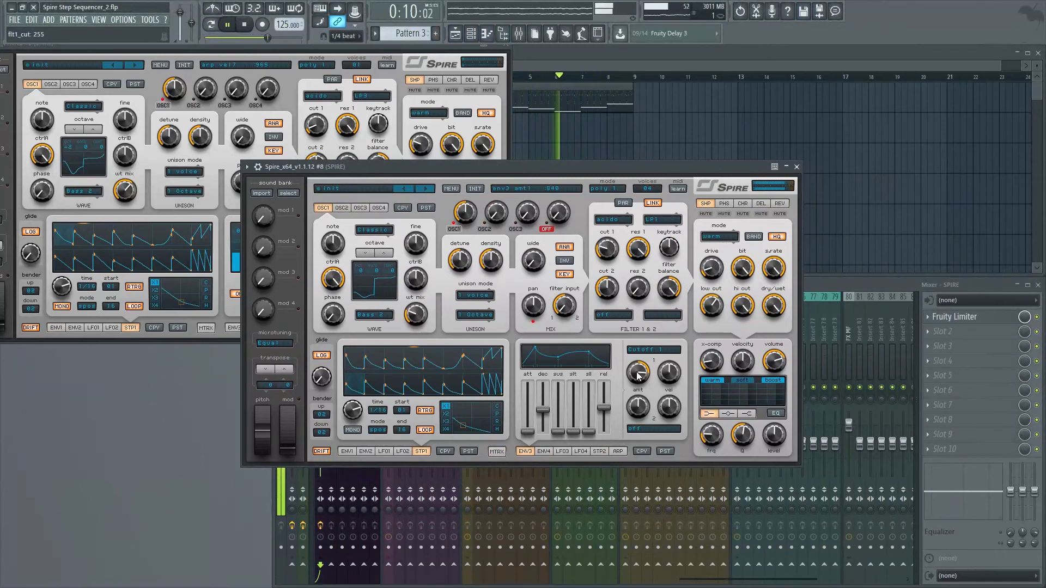
drag(639, 373, 638, 383)
drag(538, 410, 538, 409)
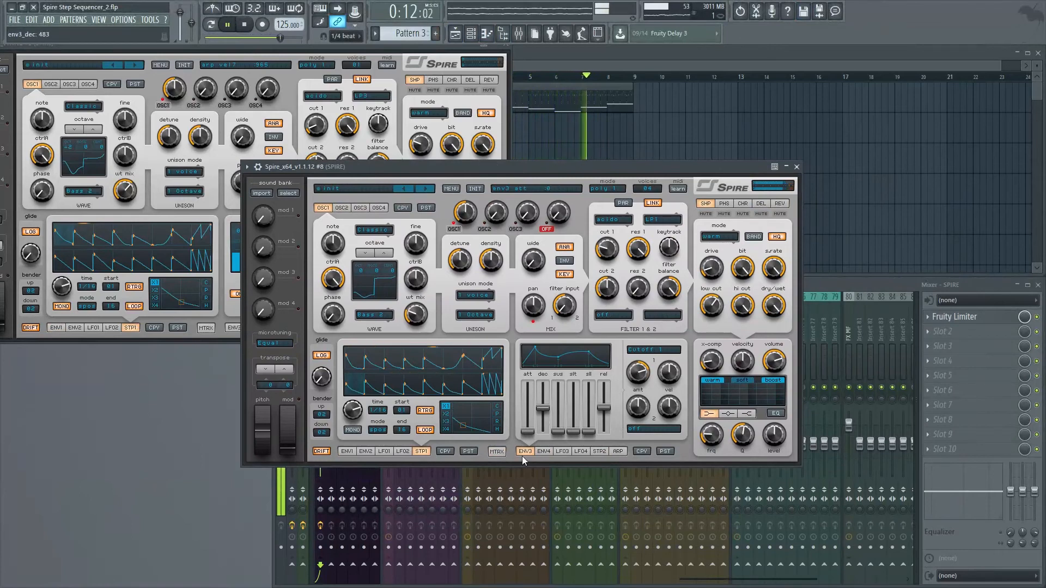
Raise the Stepper 1 amount in matrix slot 1 slightly, set Cutoff 1 to 265, and audition before stopping playback.
click(499, 452)
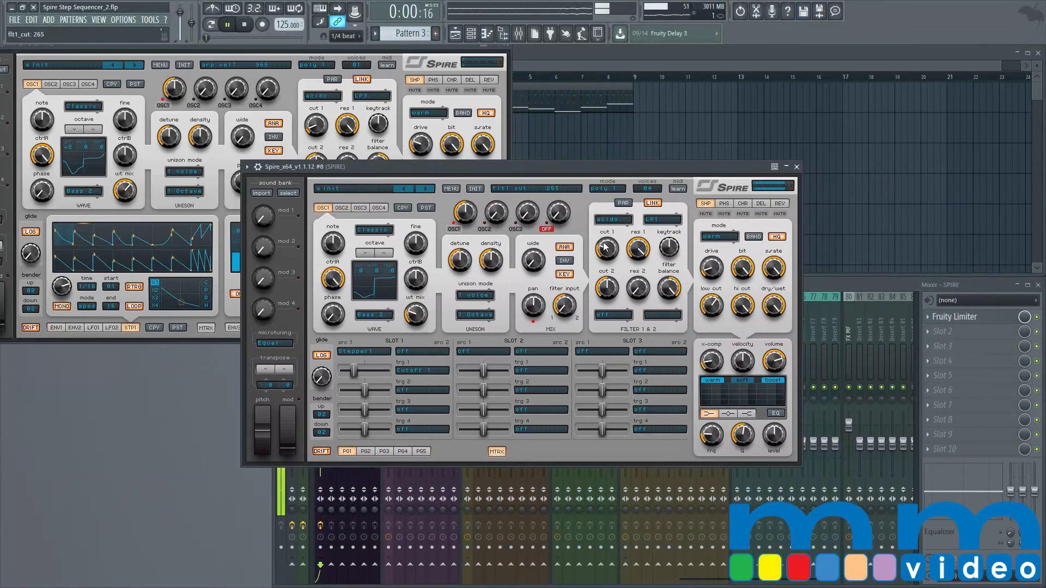
drag(604, 244, 604, 236)
drag(547, 167, 582, 156)
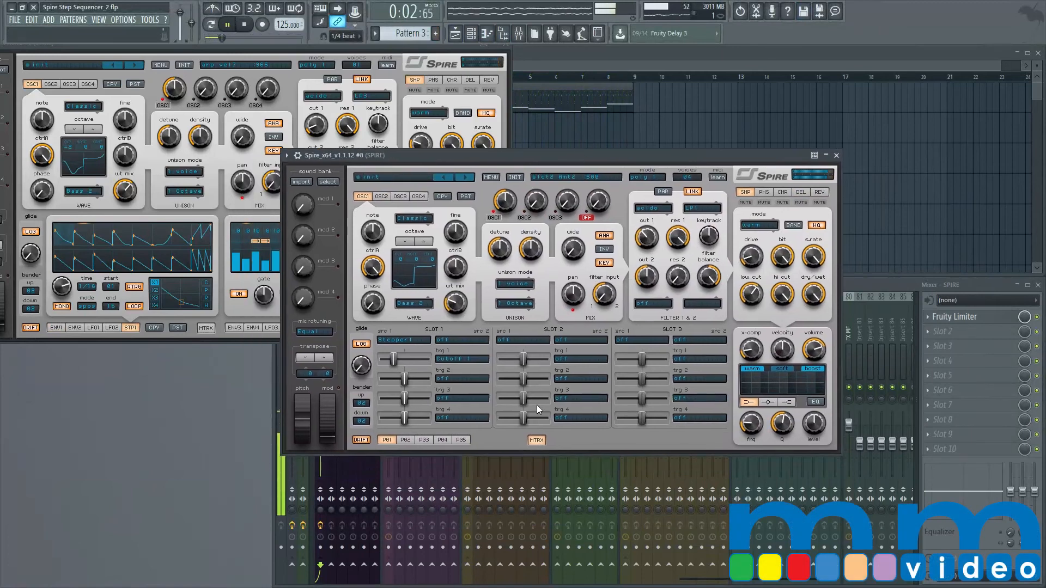
click(538, 440)
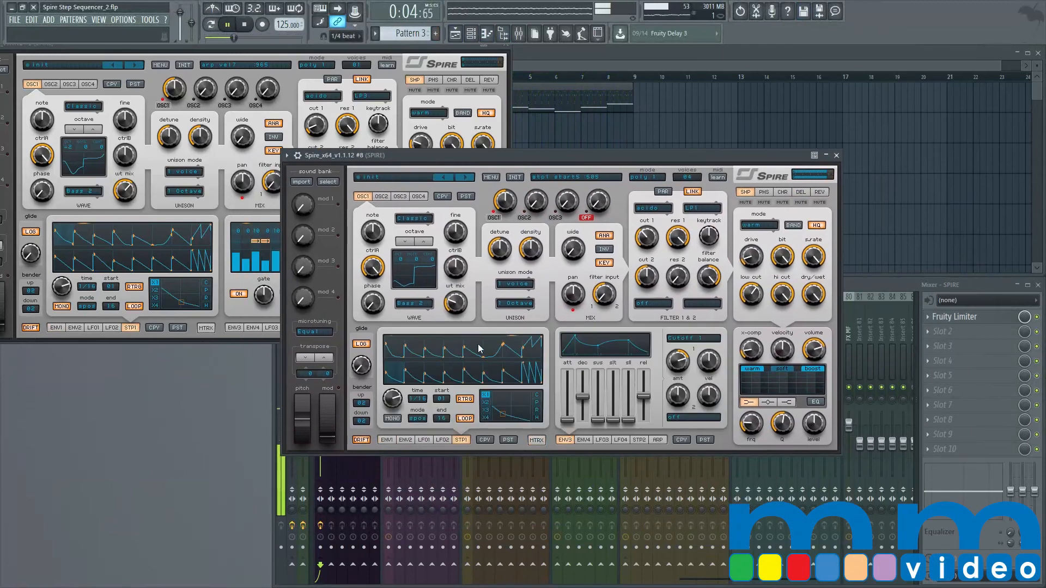
key(space)
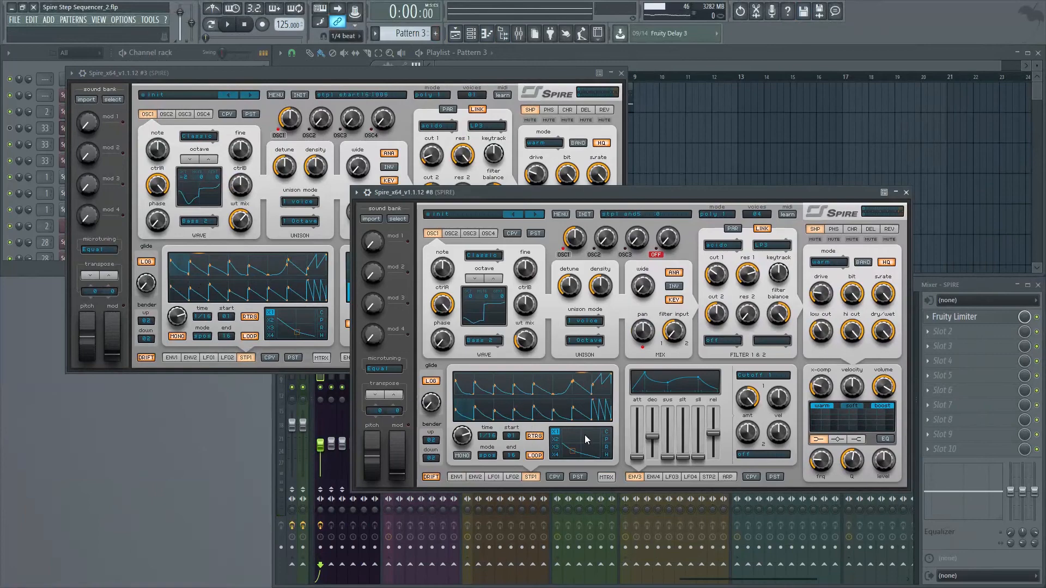
Set the Stepper 1 to Cutoff 1 amount in Spire #8 to 284, compare it with Spire #3's matrix, and audition.
click(605, 478)
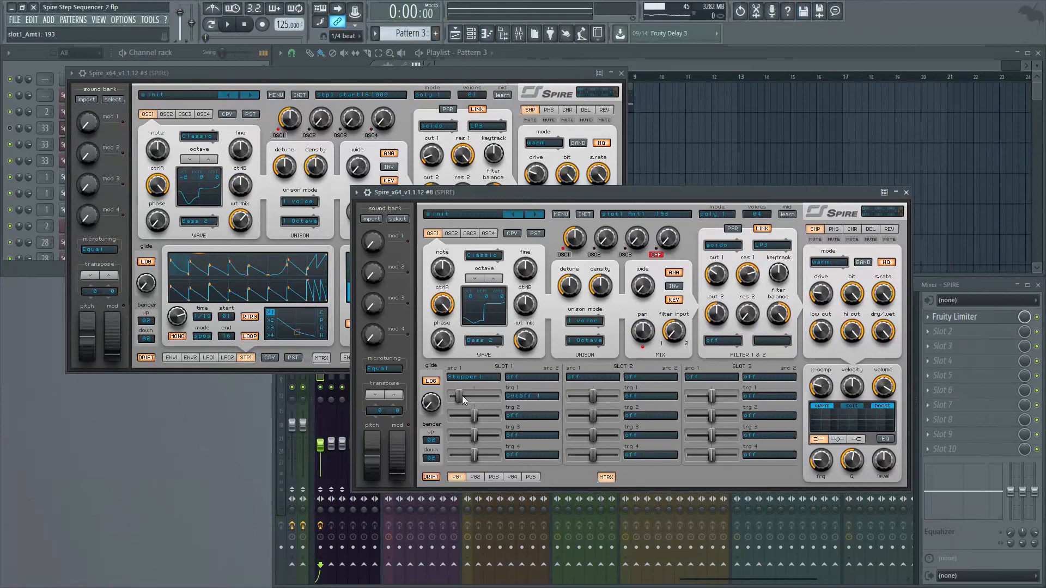
drag(467, 394, 465, 395)
click(321, 358)
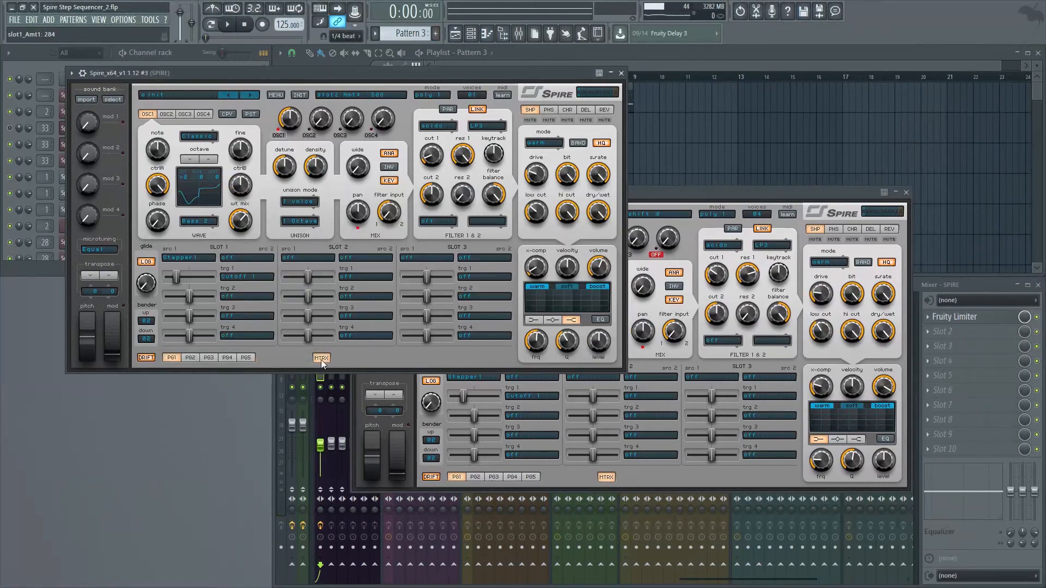
click(723, 195)
key(space)
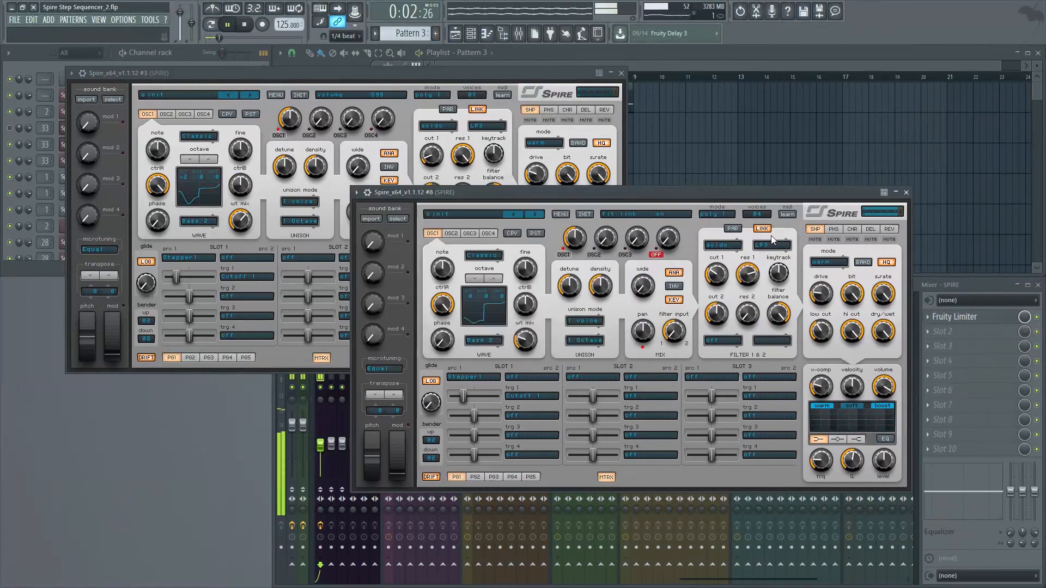
key(space)
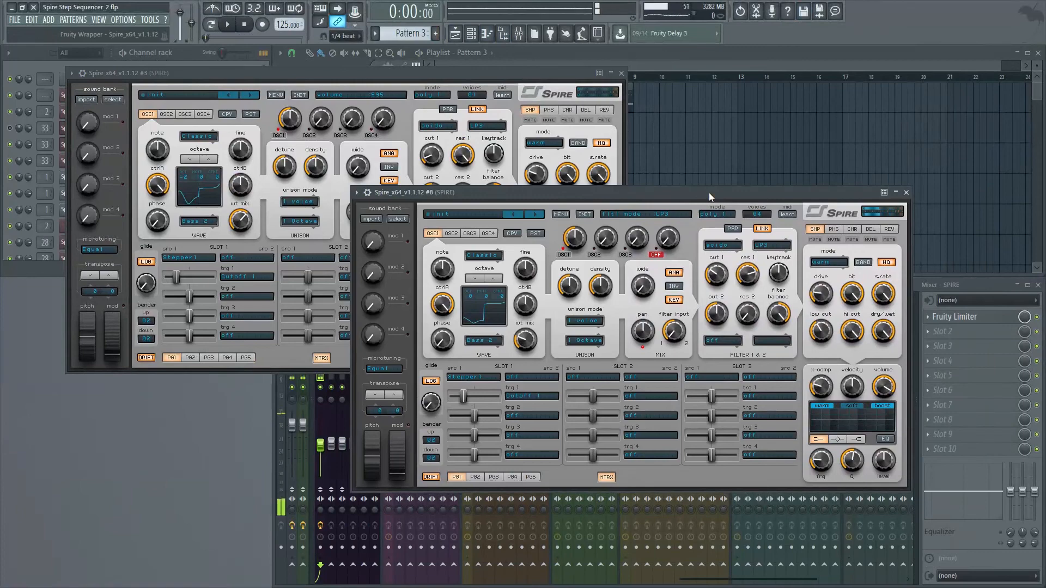
Close the Spire #3 window, audition Spire #3 with Spire #8 muted, and switch the mute over to Spire #3.
click(621, 73)
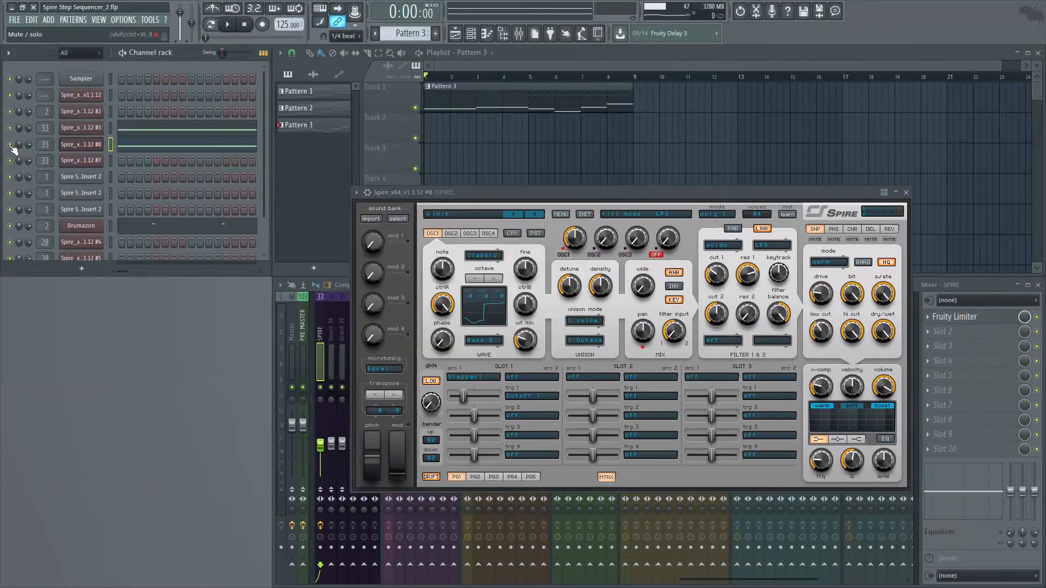
key(space)
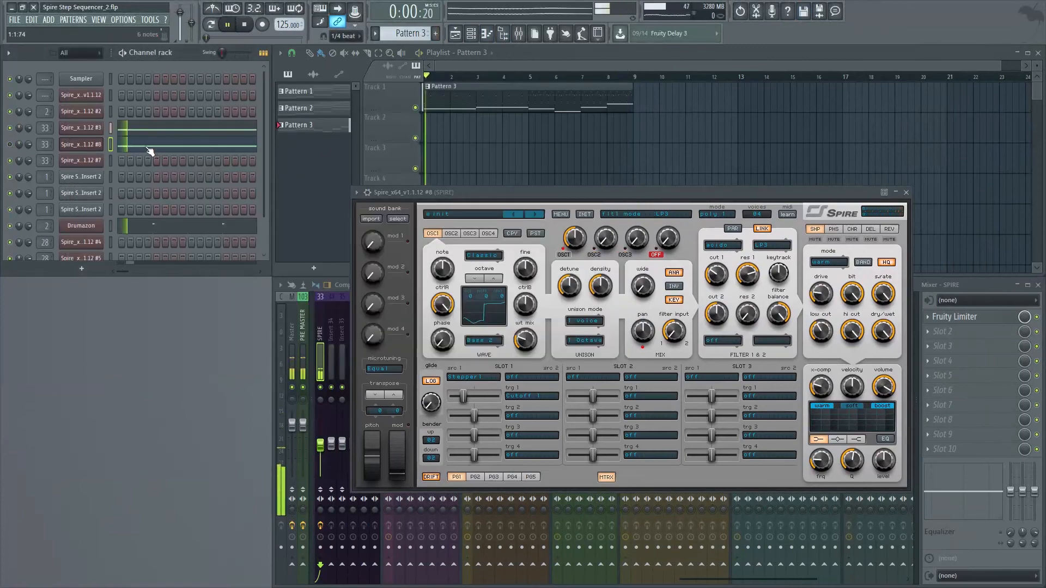
key(space)
click(9, 128)
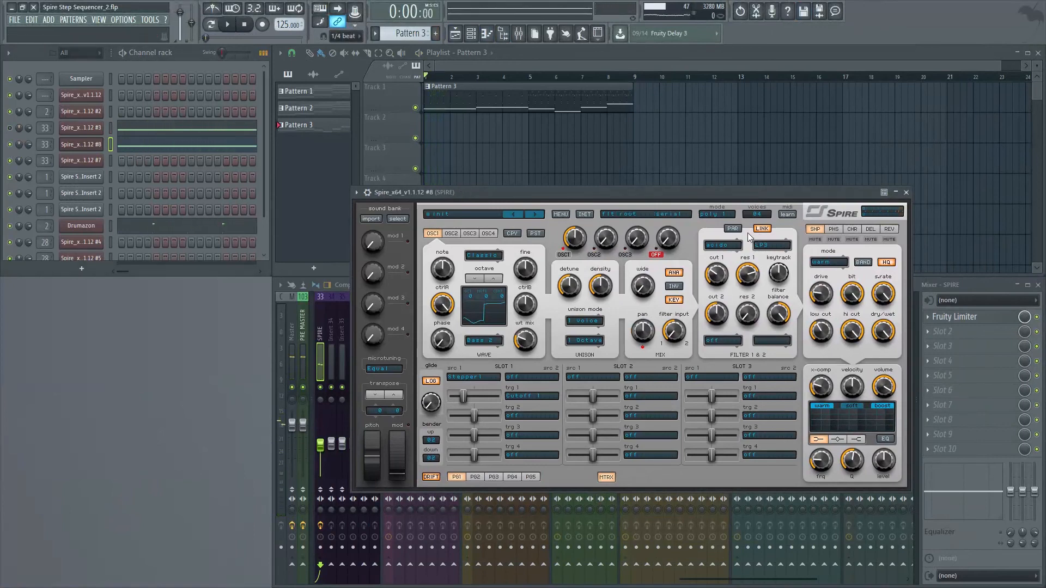
Play the pattern with only Spire #8 sounding and raise its Cutoff 1 to 220.
drag(709, 192, 604, 169)
key(space)
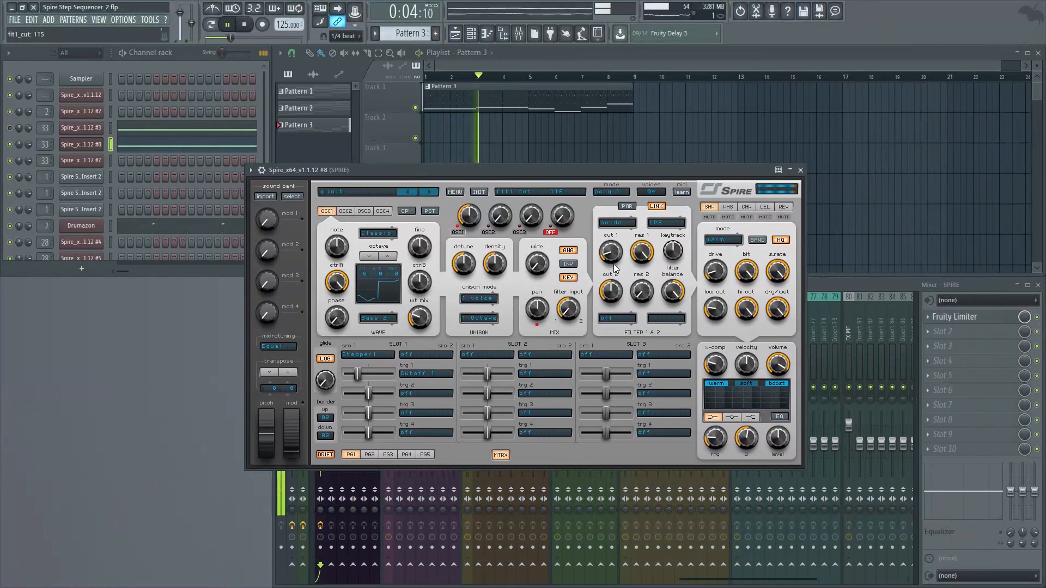
drag(617, 267, 608, 234)
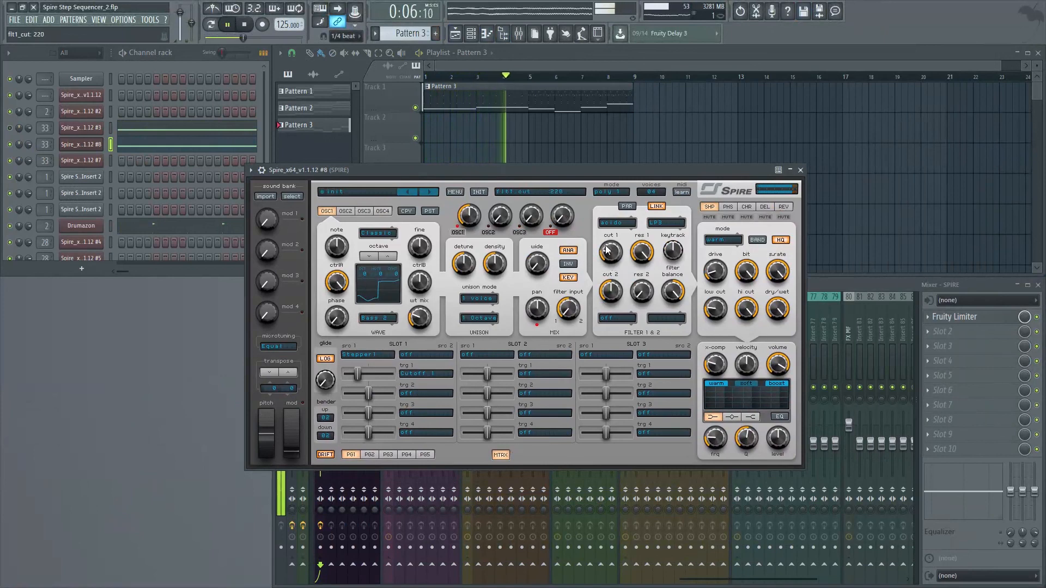
Close Spire #8's modulation matrix, raise the envelope 3 decay to 563 while auditioning, and stop playback.
click(502, 455)
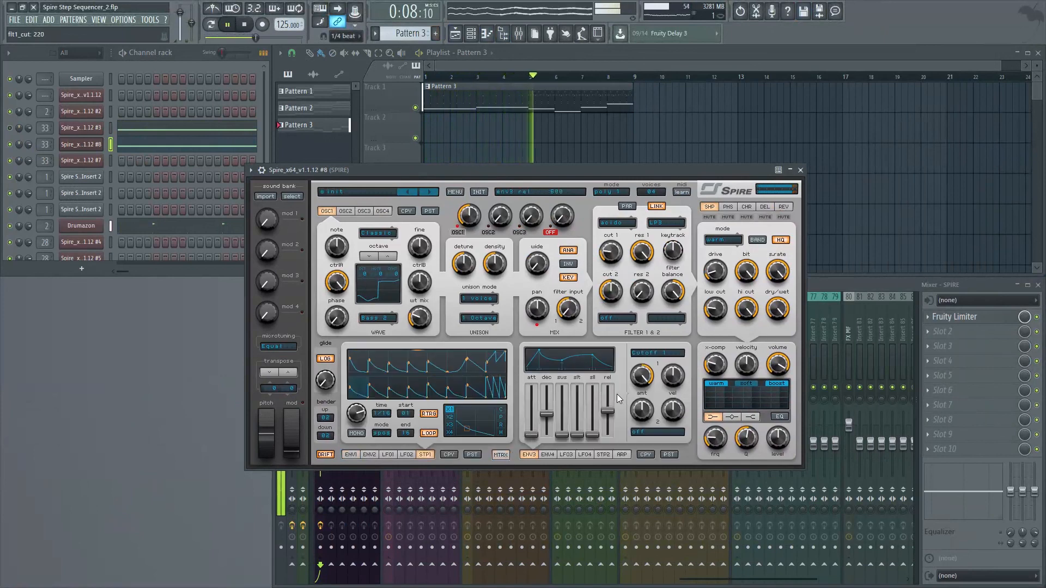
mouse_move(545, 418)
mouse_down()
mouse_move(546, 427)
mouse_move(551, 412)
mouse_up()
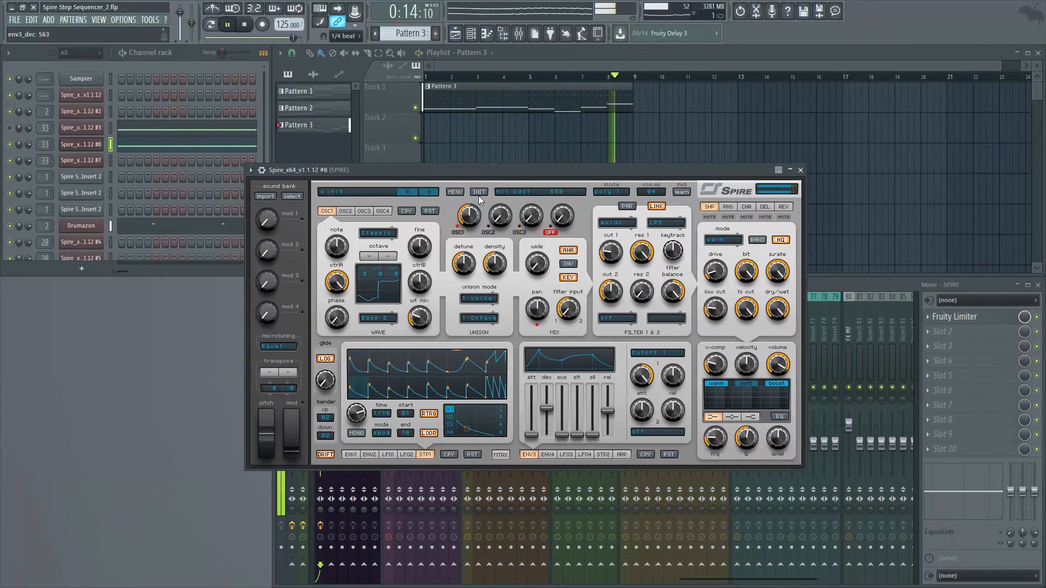
key(space)
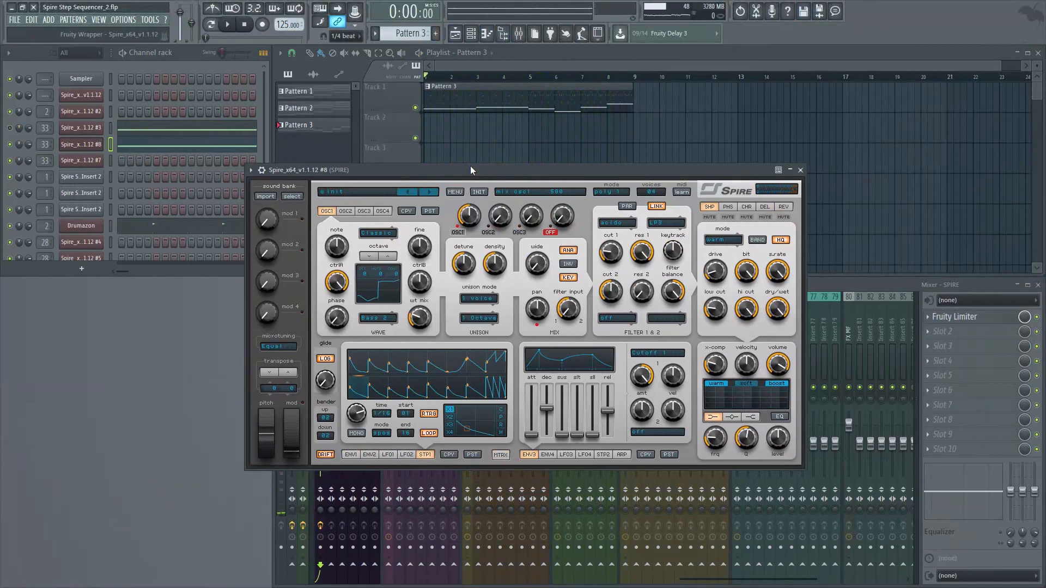
Lower Spire #8's Cutoff 1 while auditioning the pattern, stop playback, and toggle the mute of the Spire #8 channel.
key(space)
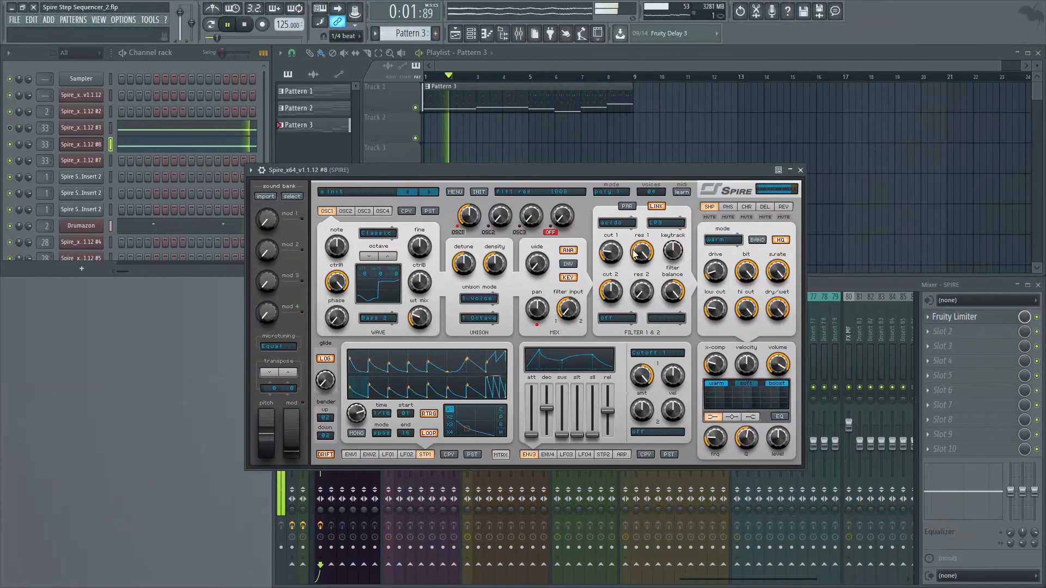
key(space)
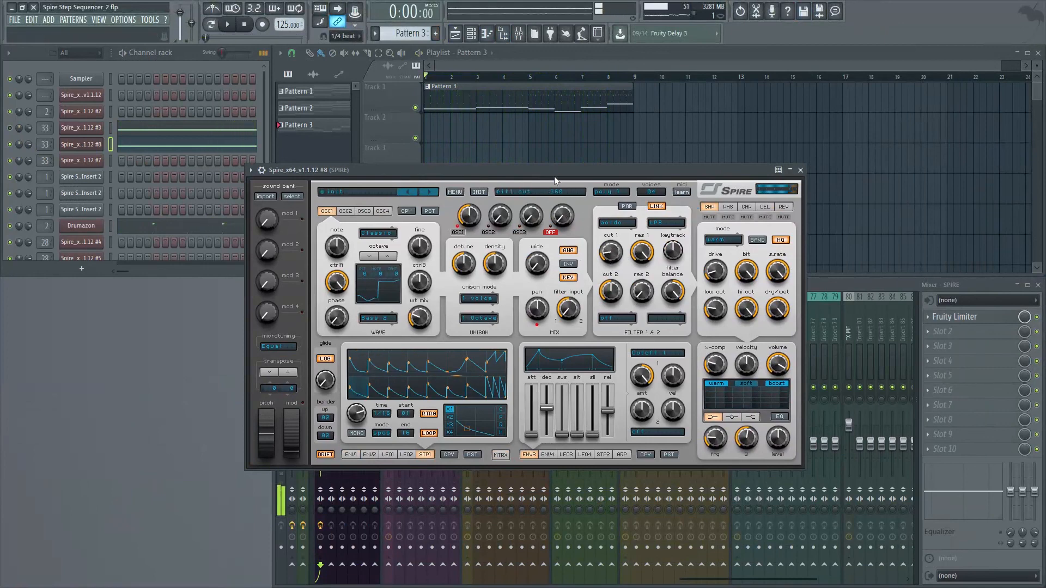
click(13, 144)
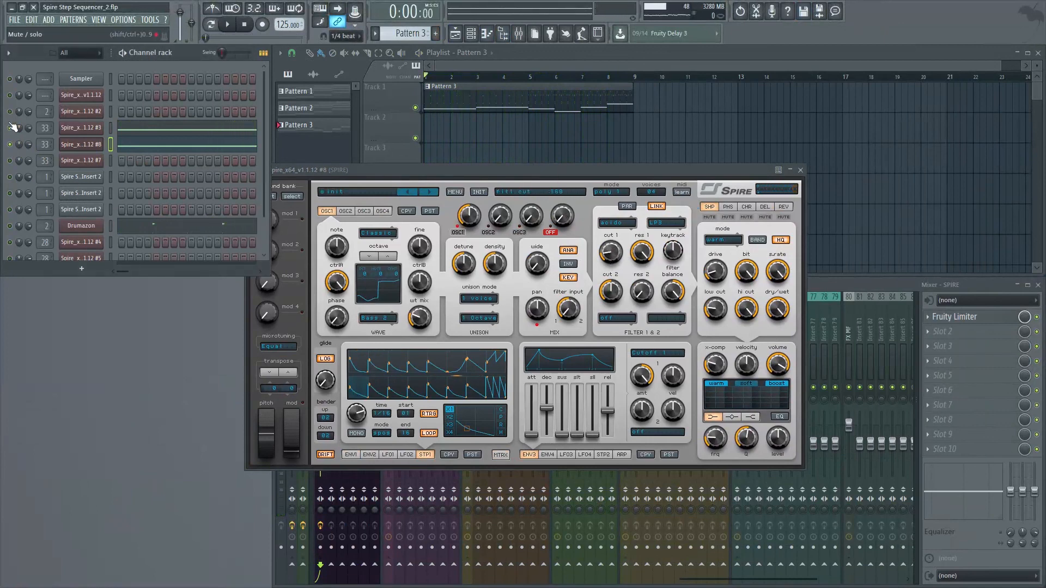